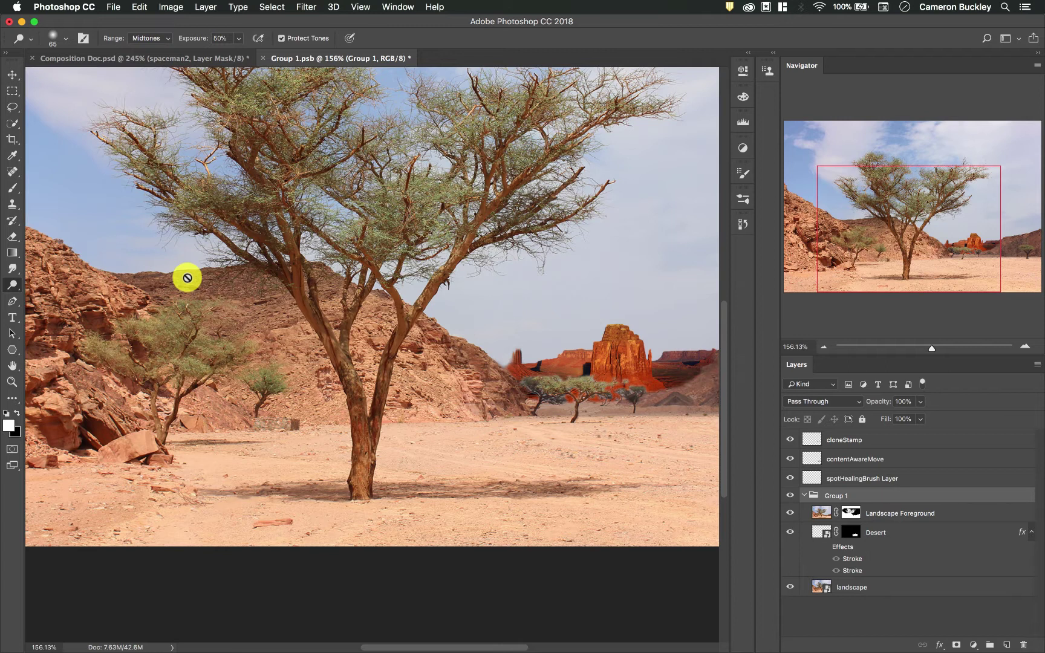
- Choose the Dodge tool and select the Landscape Foreground layer
click(13, 285)
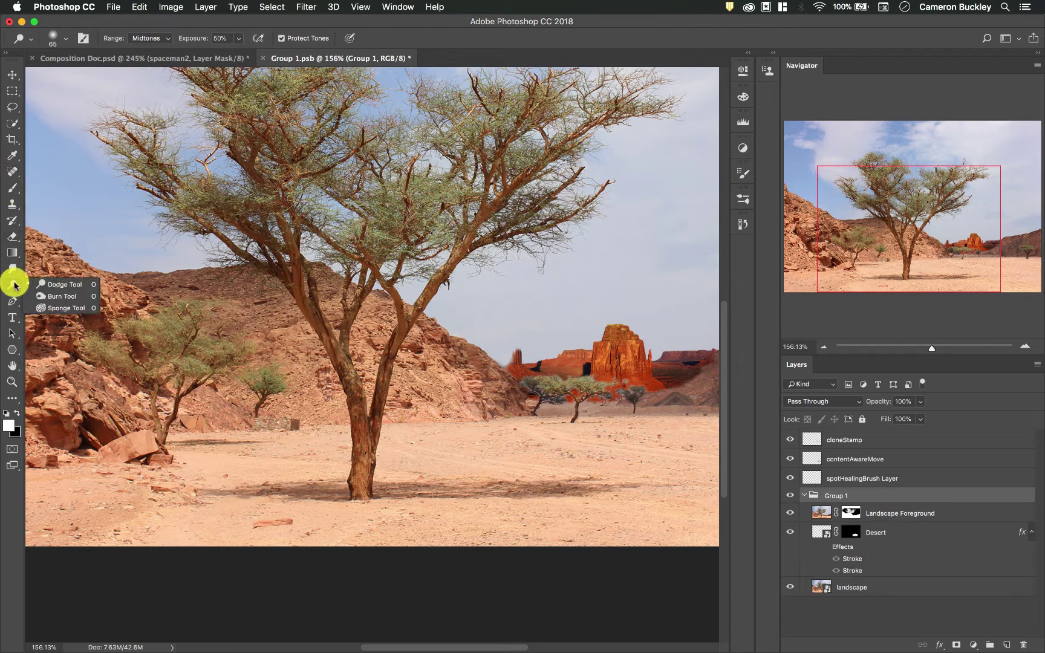
click(79, 285)
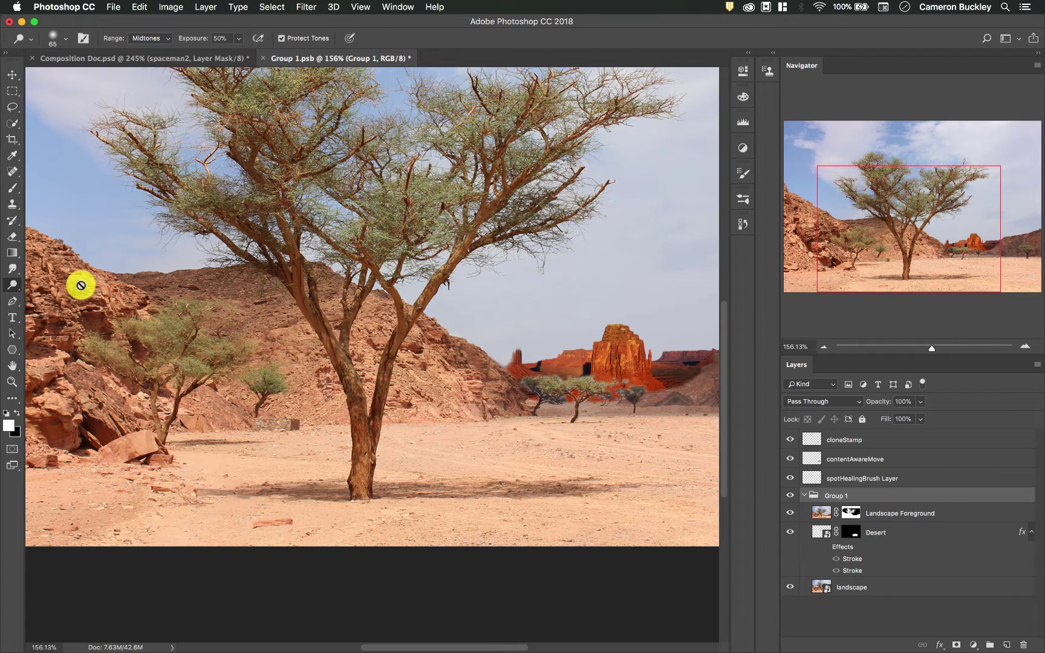
click(825, 515)
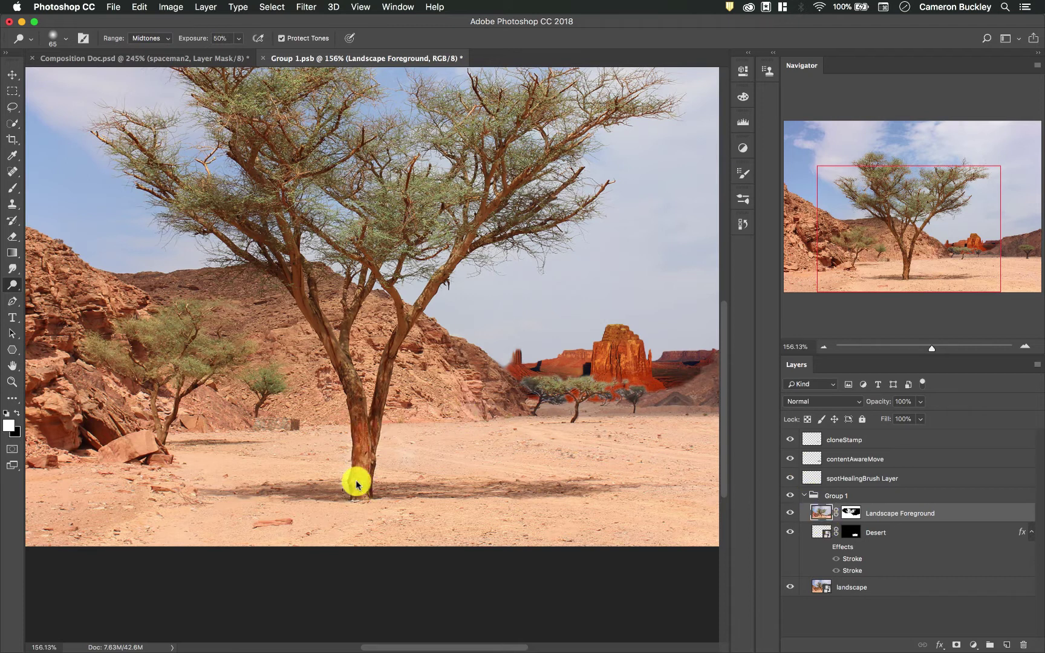
- Dodge the tree trunk and left branch as a trial, then undo the strokes
mouse_move(357, 484)
mouse_down()
mouse_move(354, 397)
mouse_move(325, 310)
mouse_move(365, 434)
mouse_up()
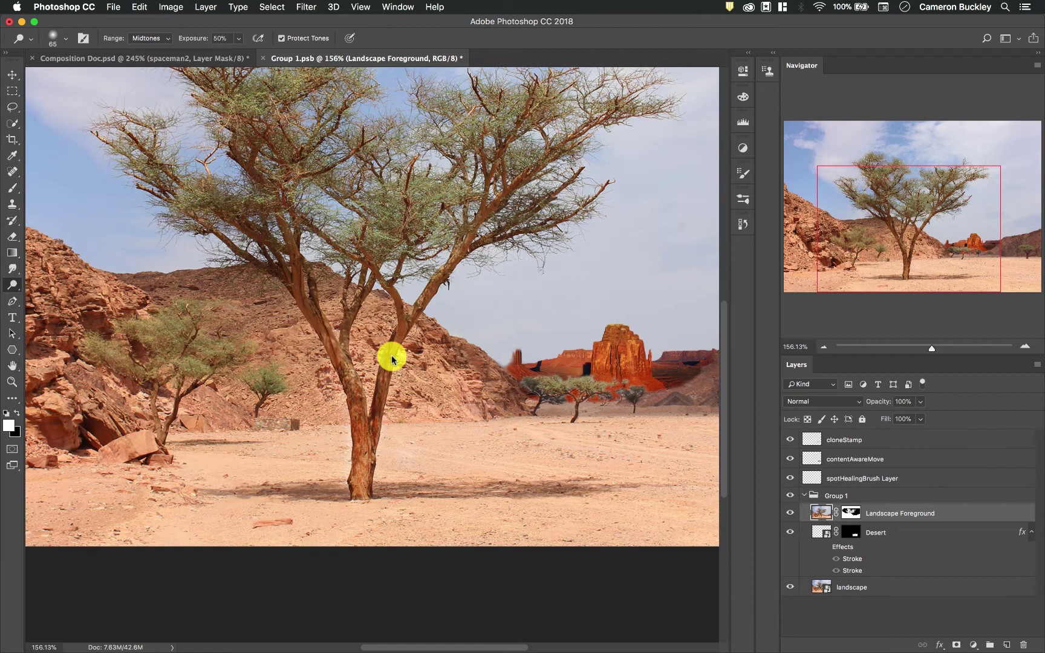
mouse_move(391, 355)
mouse_down()
mouse_move(401, 307)
mouse_move(360, 443)
mouse_move(292, 242)
mouse_move(348, 352)
mouse_move(344, 249)
mouse_move(346, 382)
mouse_move(358, 276)
mouse_move(371, 440)
mouse_move(316, 279)
mouse_move(379, 420)
mouse_move(367, 441)
mouse_move(345, 341)
mouse_move(384, 477)
mouse_move(321, 313)
mouse_move(347, 409)
mouse_move(333, 313)
mouse_move(367, 318)
mouse_move(392, 298)
mouse_move(380, 399)
mouse_move(425, 339)
mouse_move(364, 465)
mouse_move(365, 502)
mouse_move(333, 357)
mouse_move(284, 251)
mouse_move(286, 268)
mouse_move(257, 161)
mouse_move(314, 296)
mouse_move(292, 233)
mouse_up()
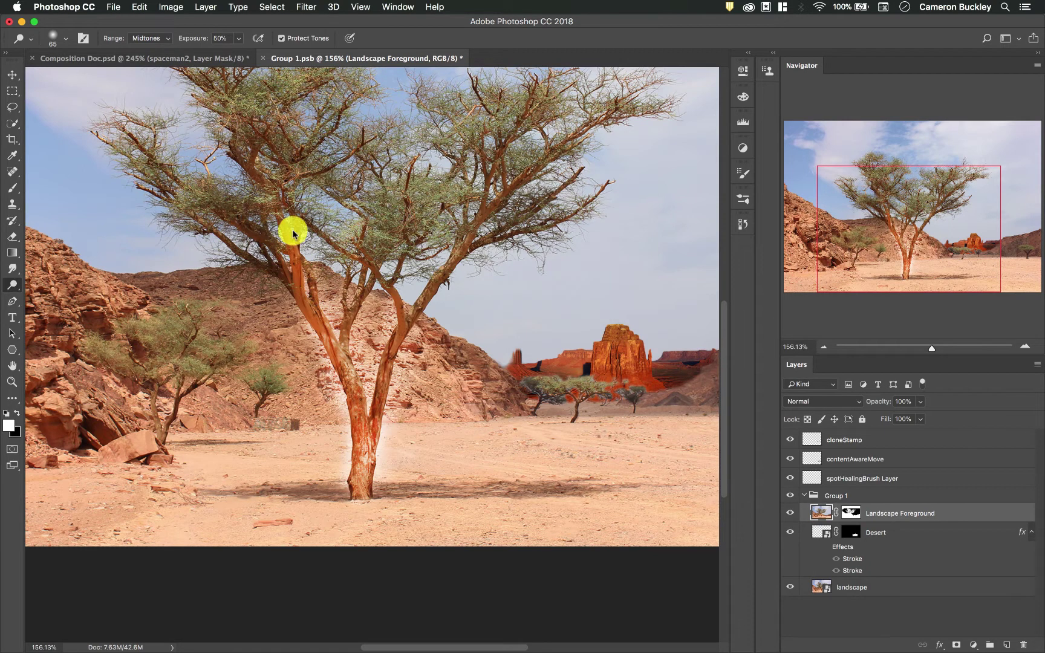
key(super+alt+z)
key(super+alt+z)
key(super+alt+z)
key(super+alt+z)
key(super+alt+z)
key(super+alt+z)
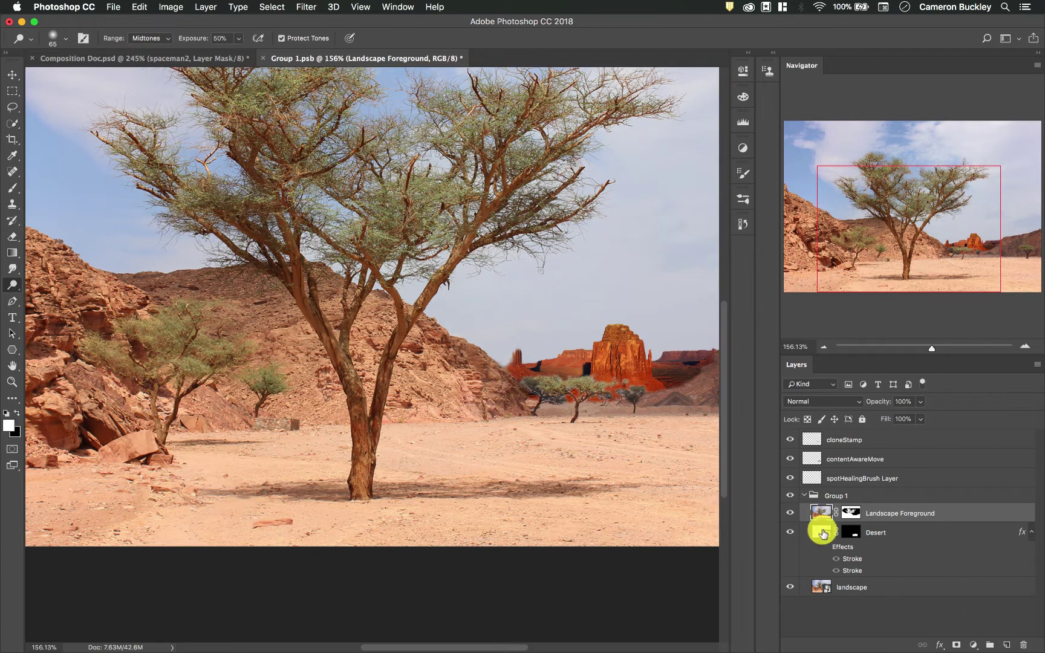
drag(824, 534, 892, 525)
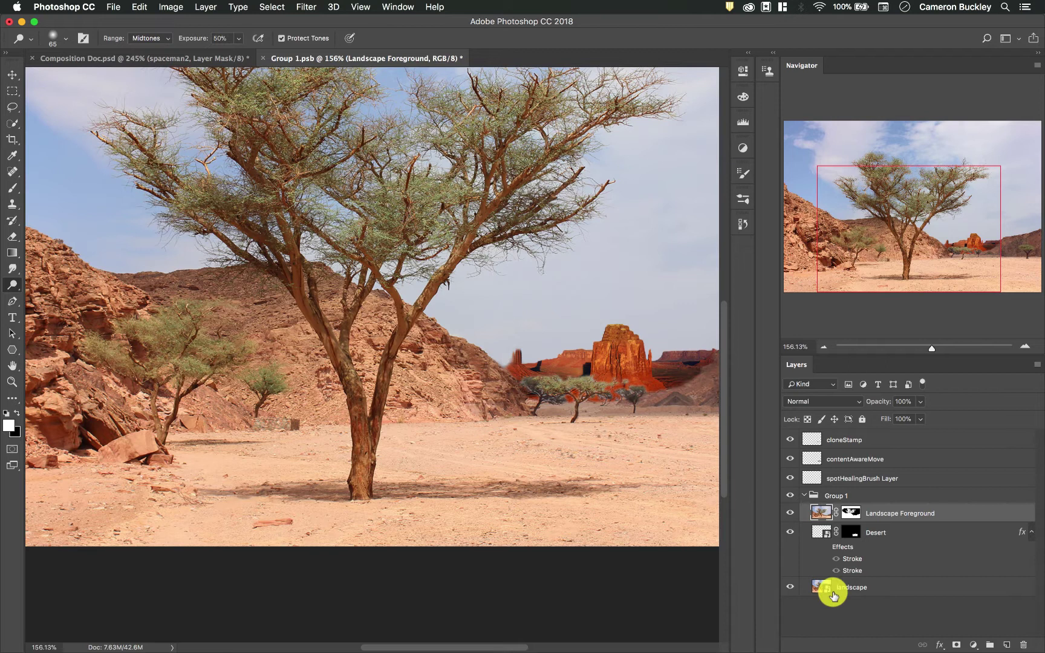
- Add a new layer above cloneStamp and name it 'dodge and burn'
click(906, 441)
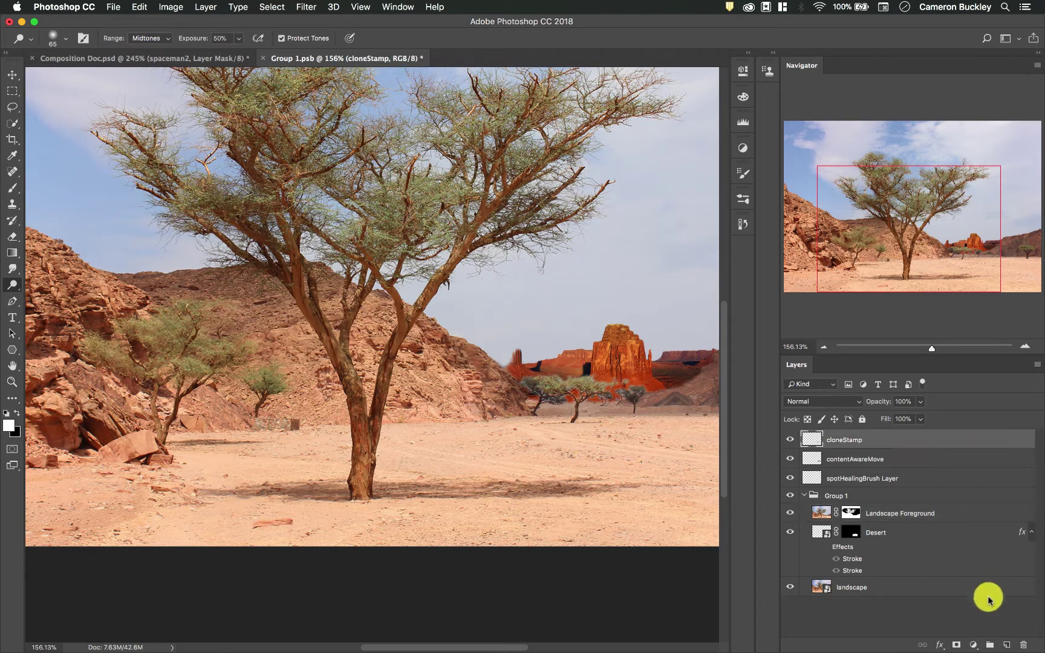
click(1007, 645)
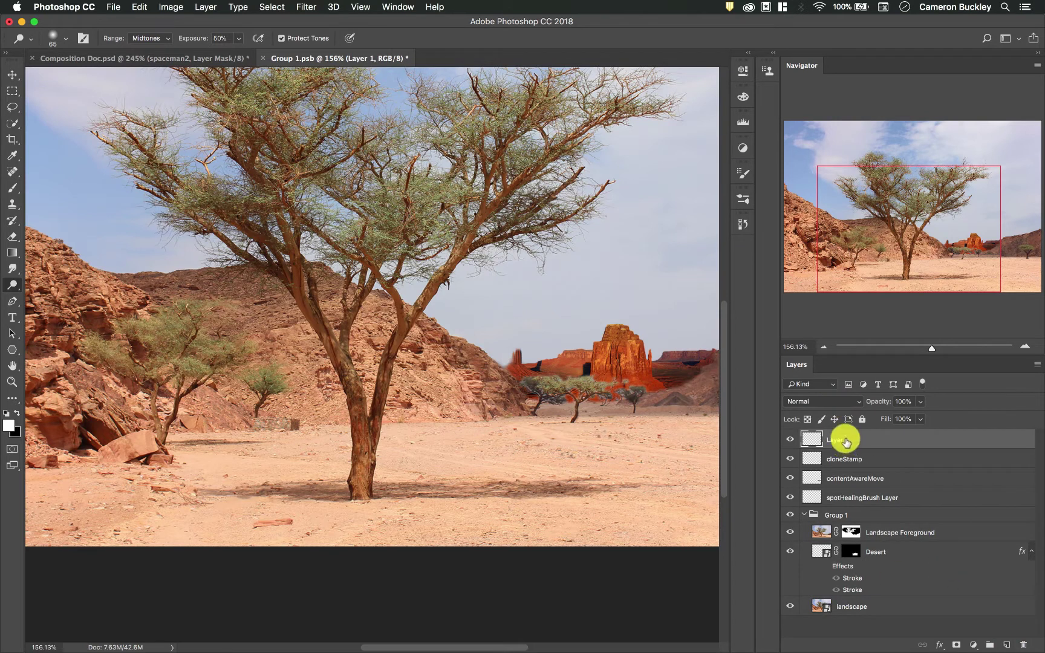
text(dod)
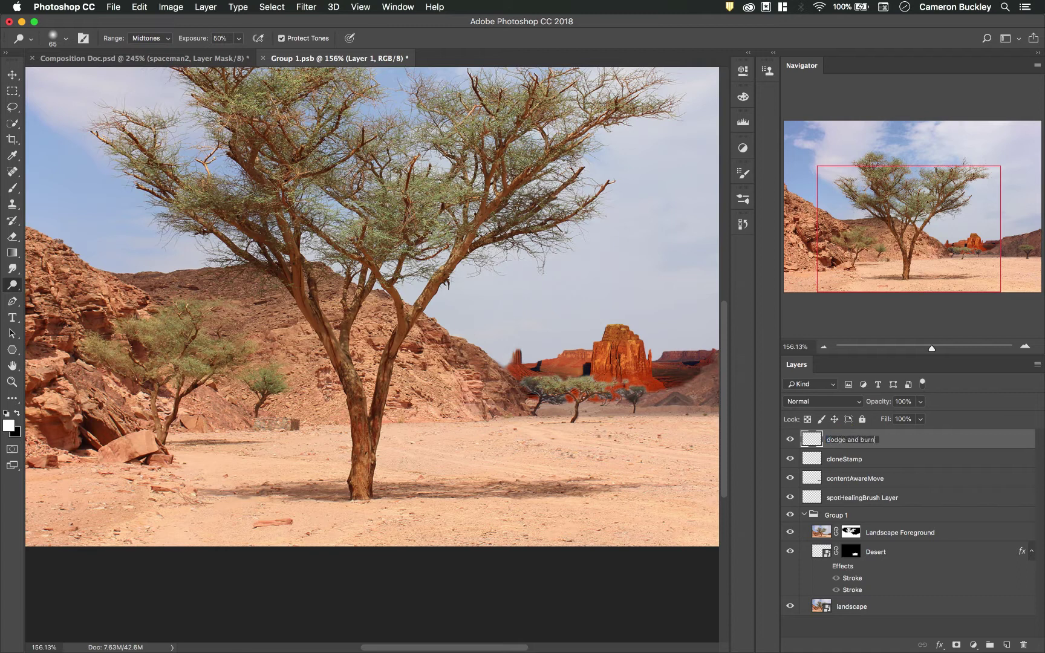
text(ge and burn)
key(Return)
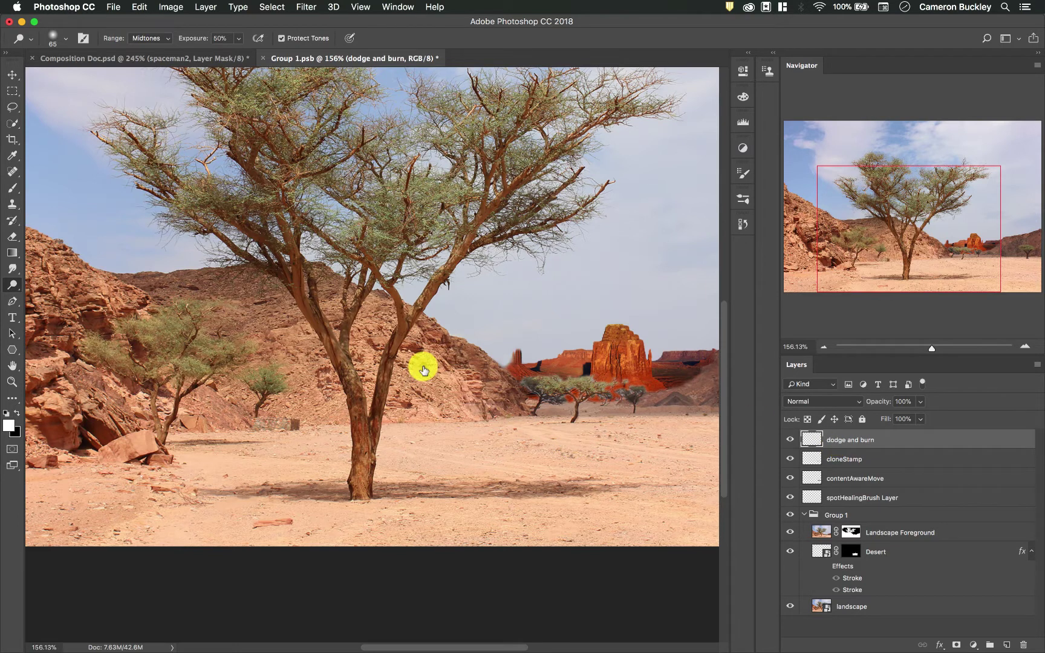
- Fill the dodge and burn layer with 50% Gray in Normal mode using Shift+F5
key(shift+F5)
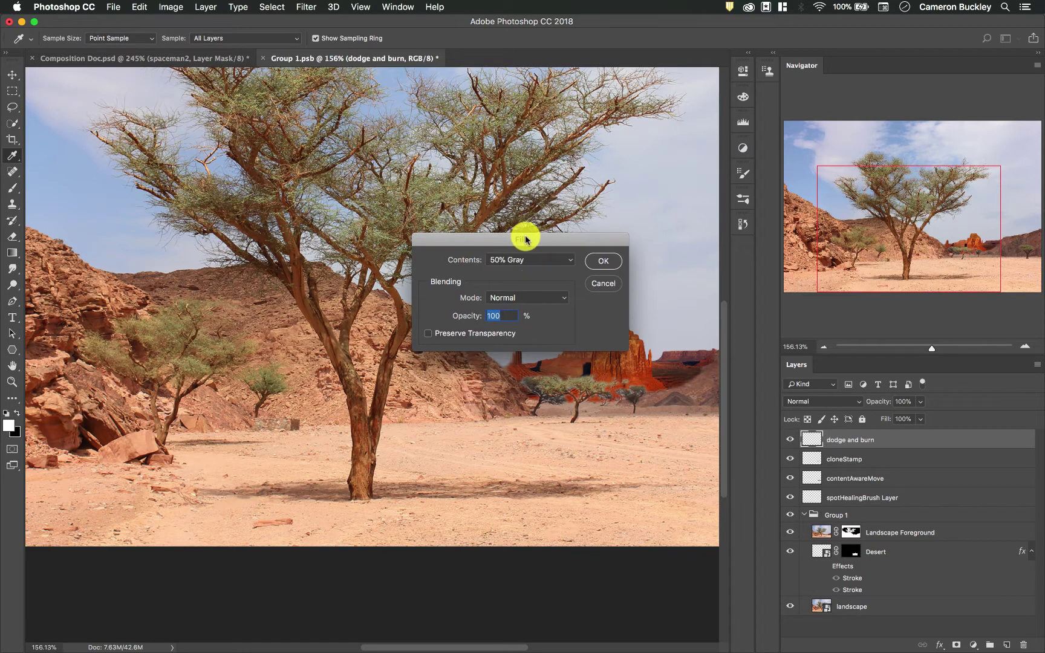
drag(525, 238, 476, 230)
click(556, 275)
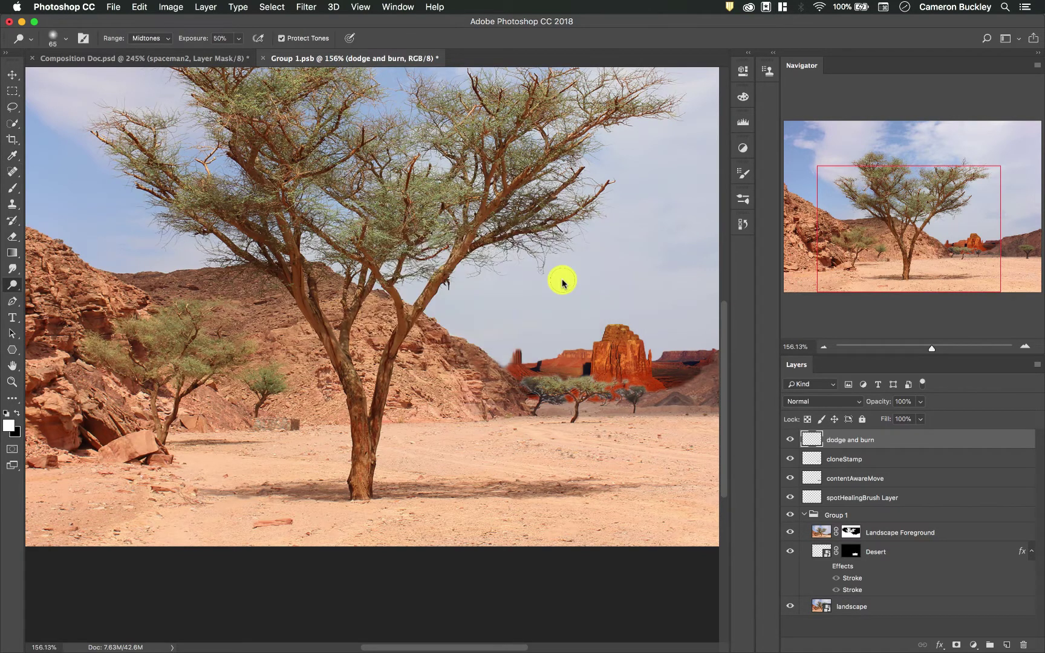
key(shift+F5)
click(471, 248)
click(475, 249)
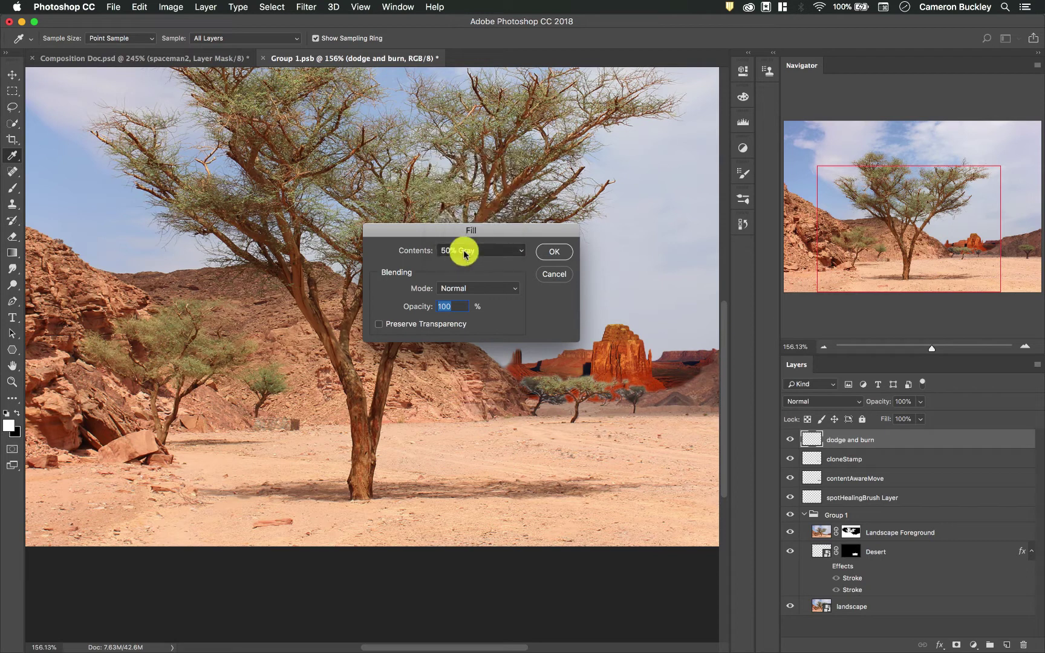
click(478, 253)
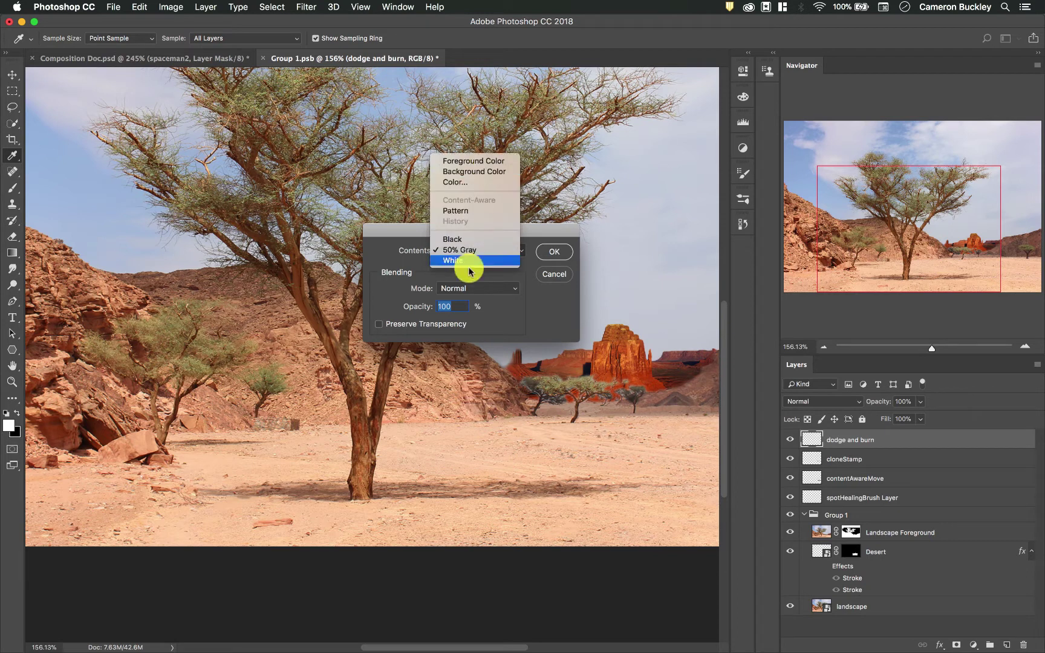
click(475, 250)
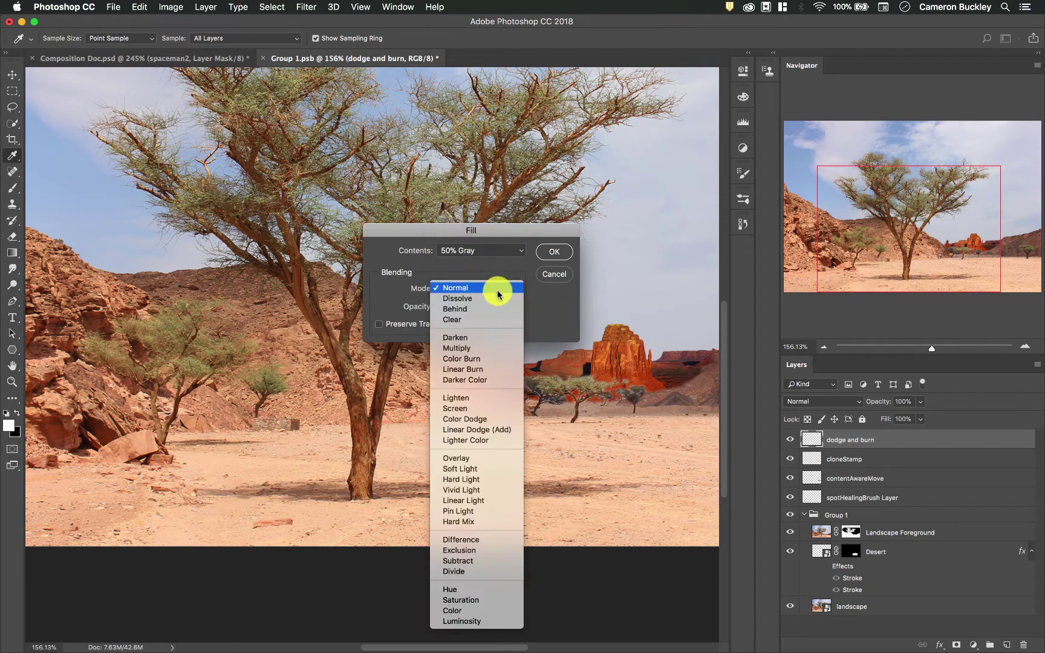
click(486, 289)
click(487, 289)
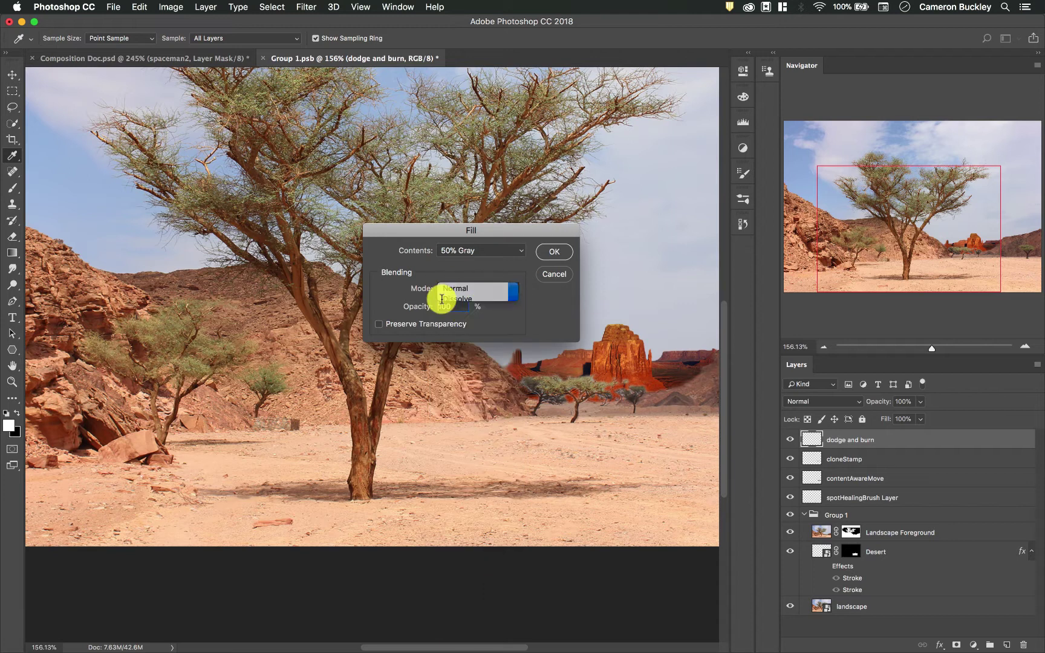
click(555, 253)
- Fit the image on screen and set the dodge and burn layer's blend mode to Overlay
key(o)
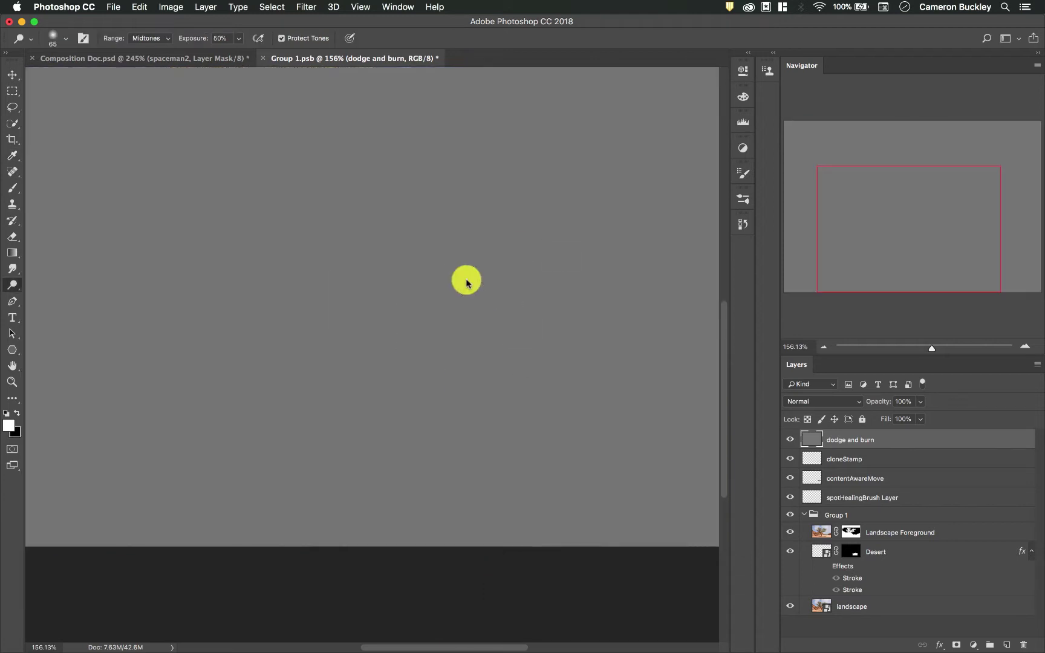
scroll(466, 281, up, 5)
scroll(465, 281, right, 2)
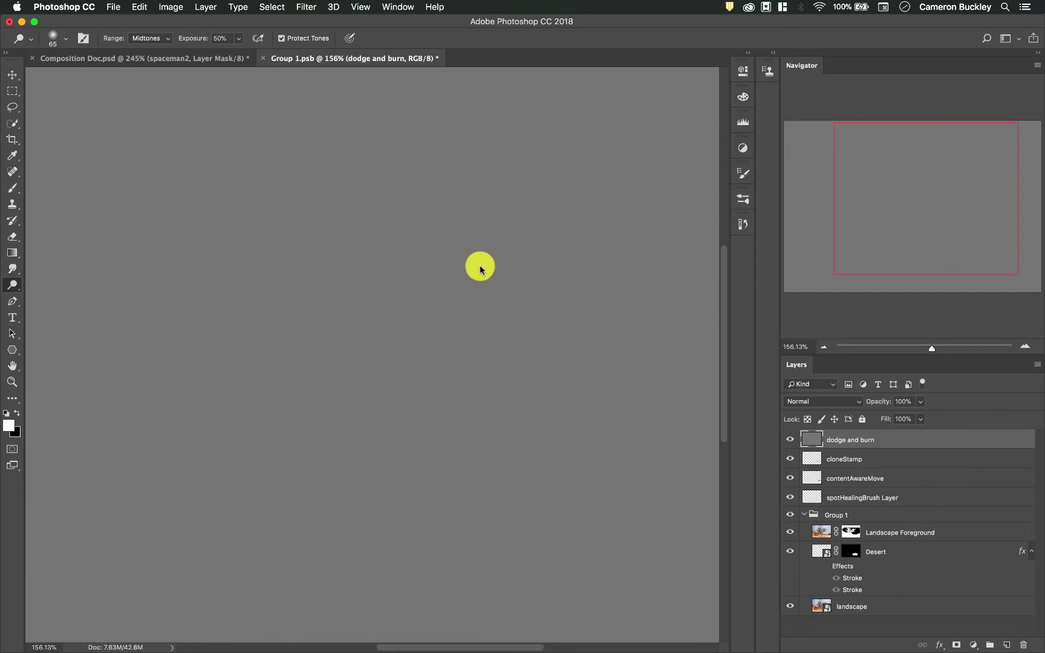
key(super+0)
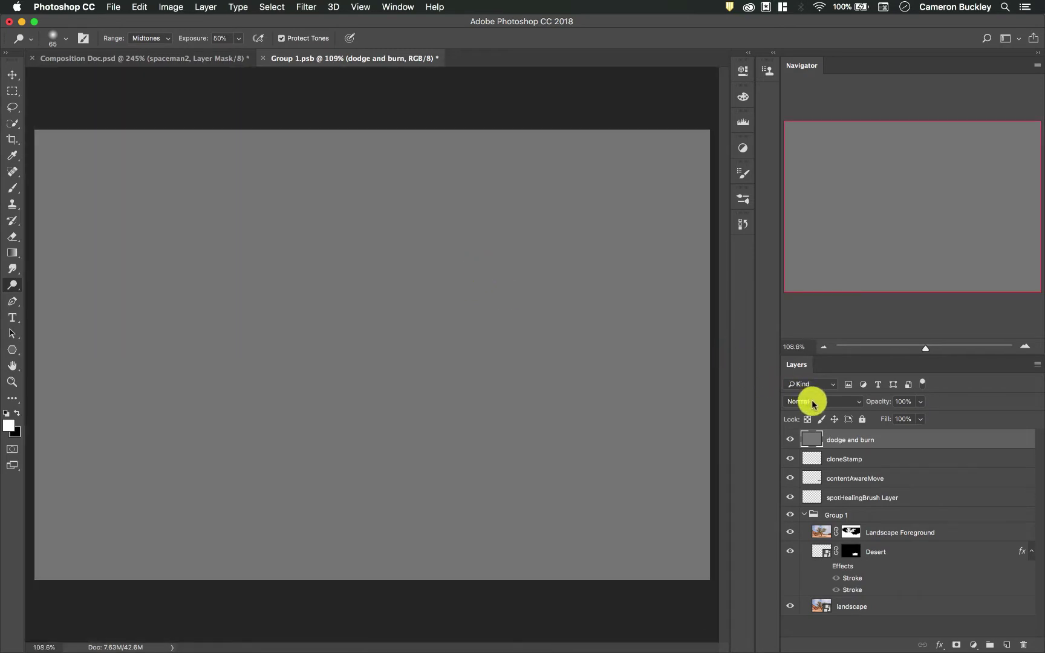
click(813, 404)
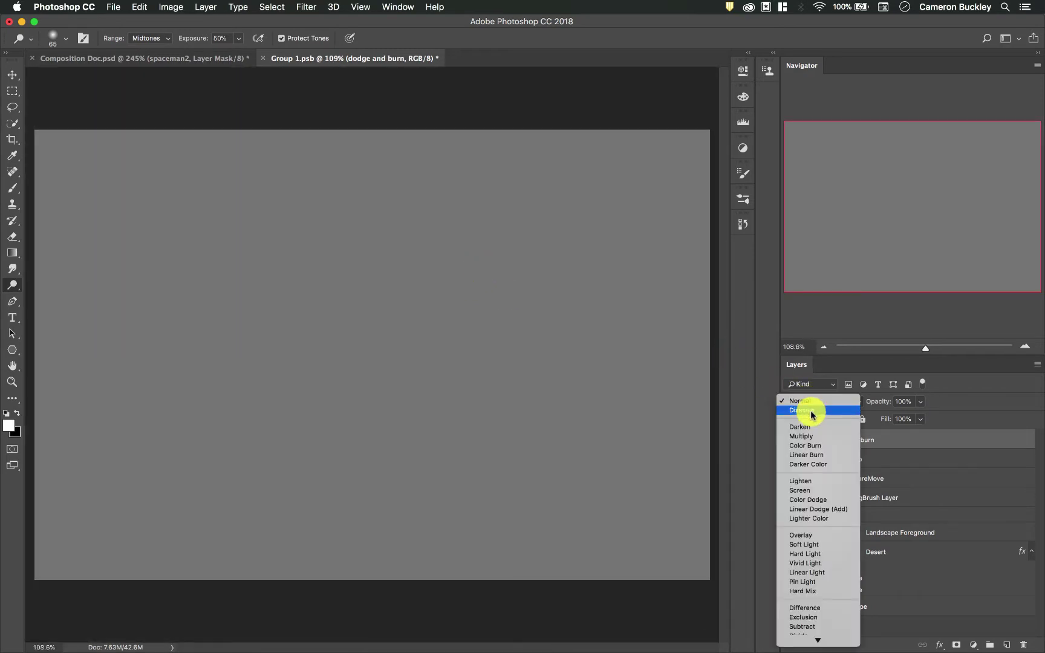
click(824, 536)
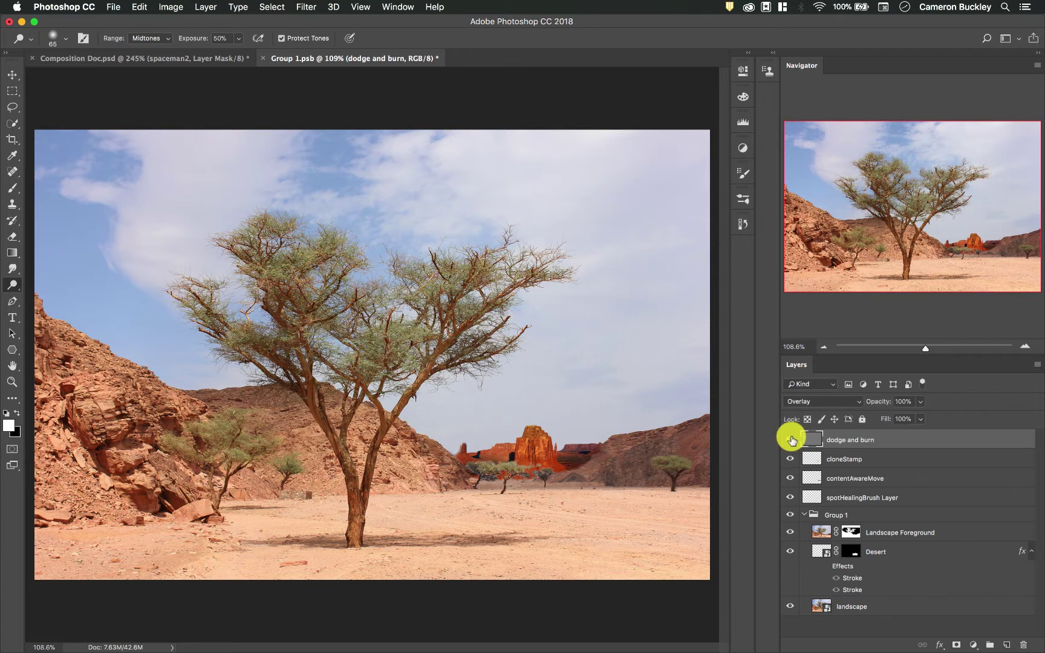
- Toggle the dodge and burn layer's visibility on and off to compare the result
click(791, 440)
click(791, 440)
click(791, 440)
click(790, 439)
click(791, 440)
click(791, 439)
click(791, 440)
click(791, 440)
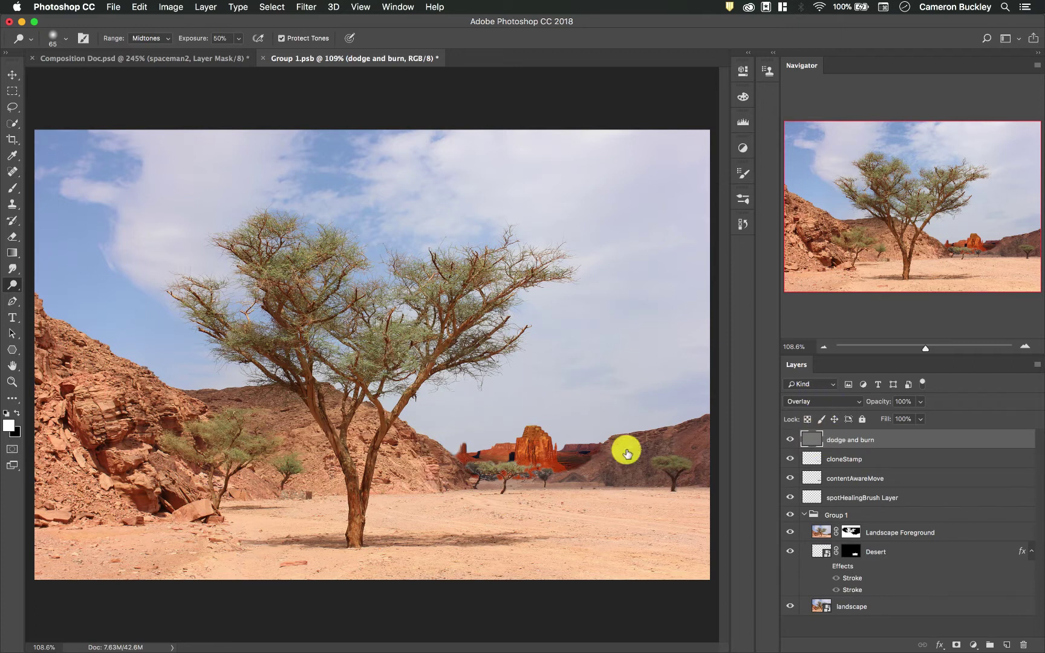
- Set up the Brush tool with a 75 px soft round tip at 100% opacity
click(13, 188)
click(67, 40)
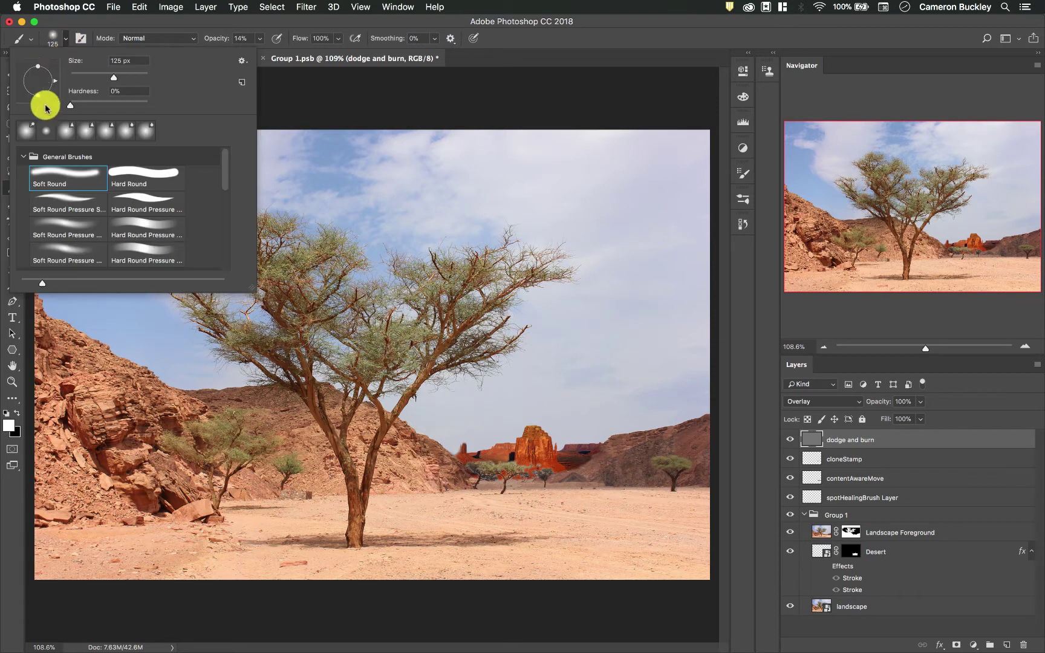
drag(115, 81, 99, 77)
click(68, 38)
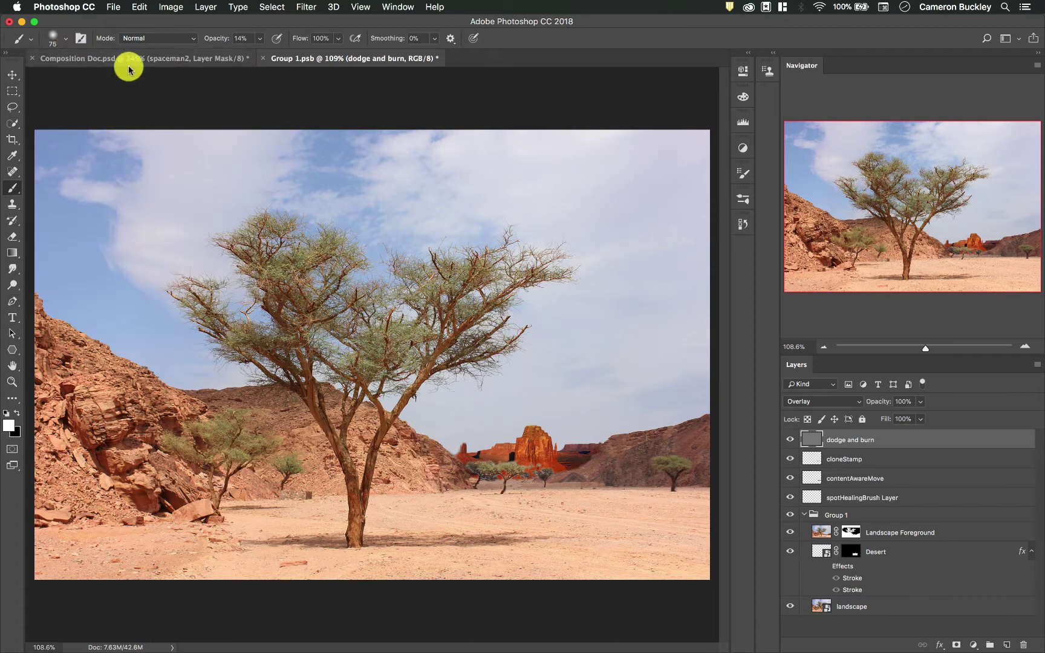
drag(260, 44, 343, 51)
click(258, 38)
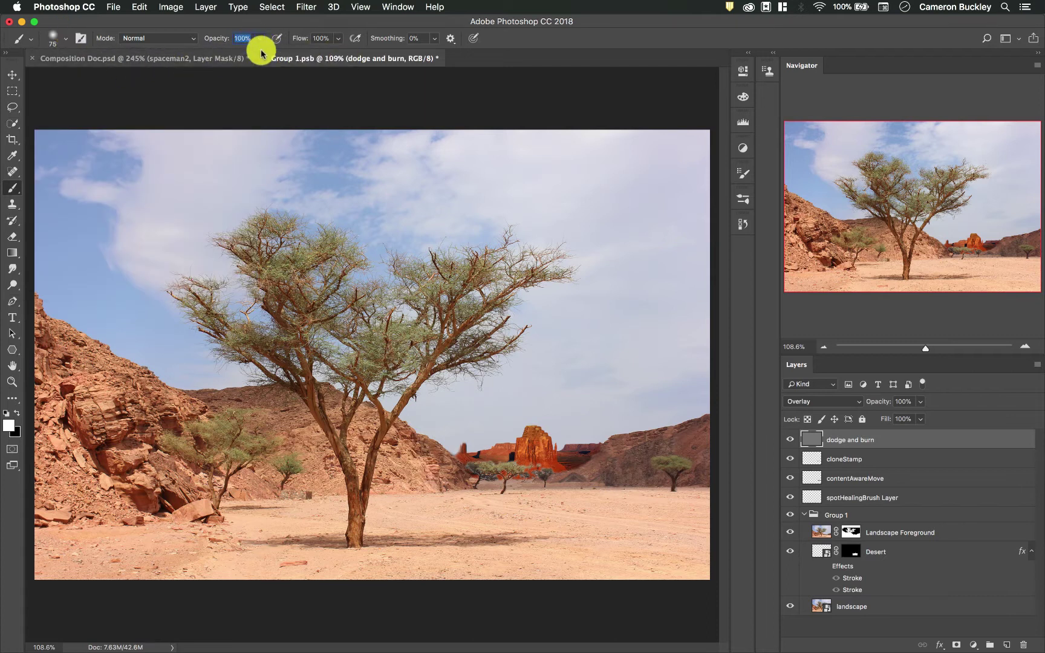
- Set brush opacity to 50% and paint white up the tree trunk and across its branches
drag(259, 42, 224, 54)
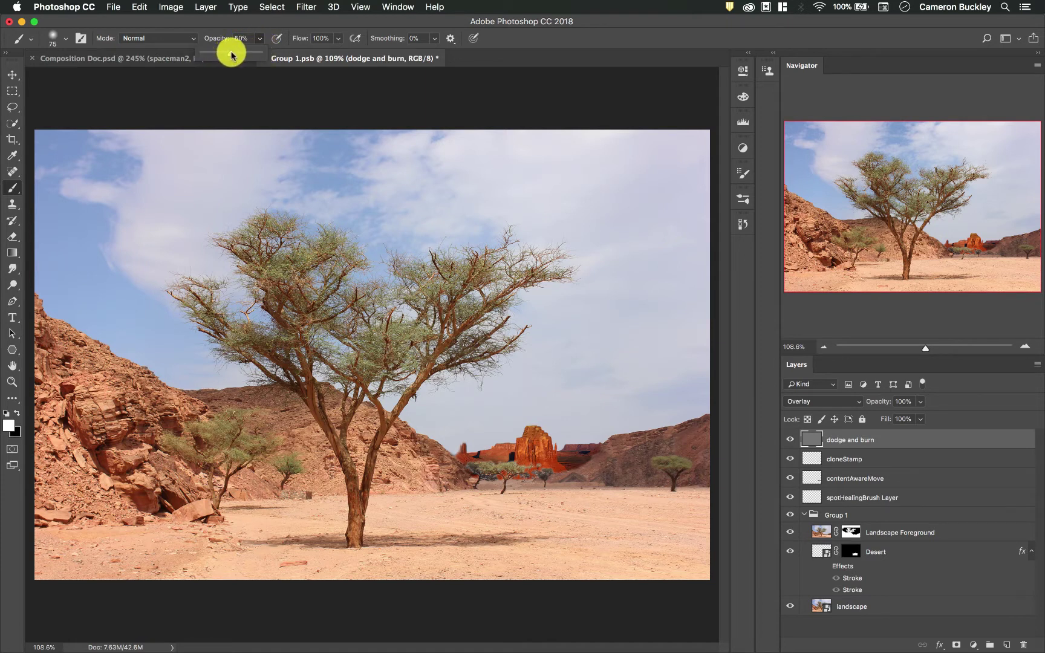
click(260, 37)
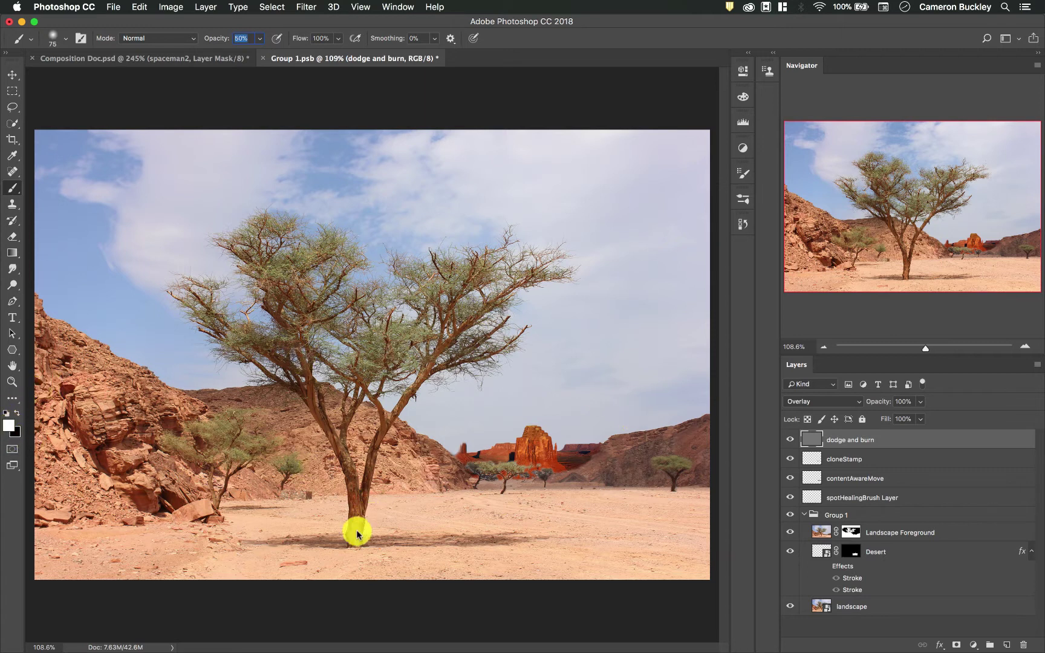
drag(354, 545, 357, 516)
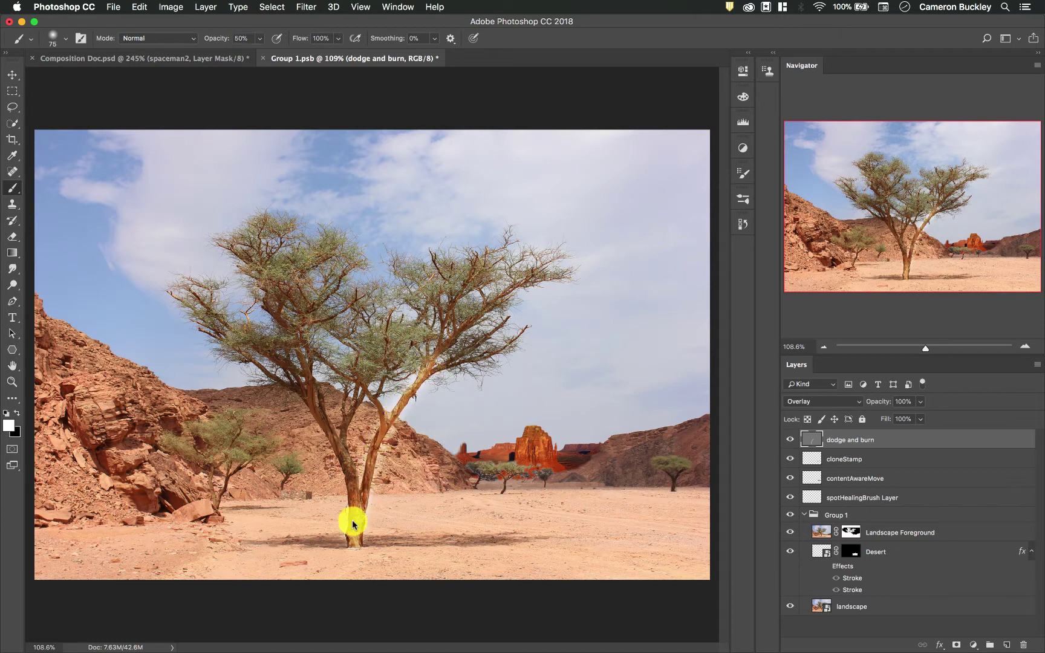
mouse_move(348, 543)
mouse_down()
mouse_move(358, 507)
mouse_move(350, 486)
mouse_up()
scroll(350, 486, up, 10)
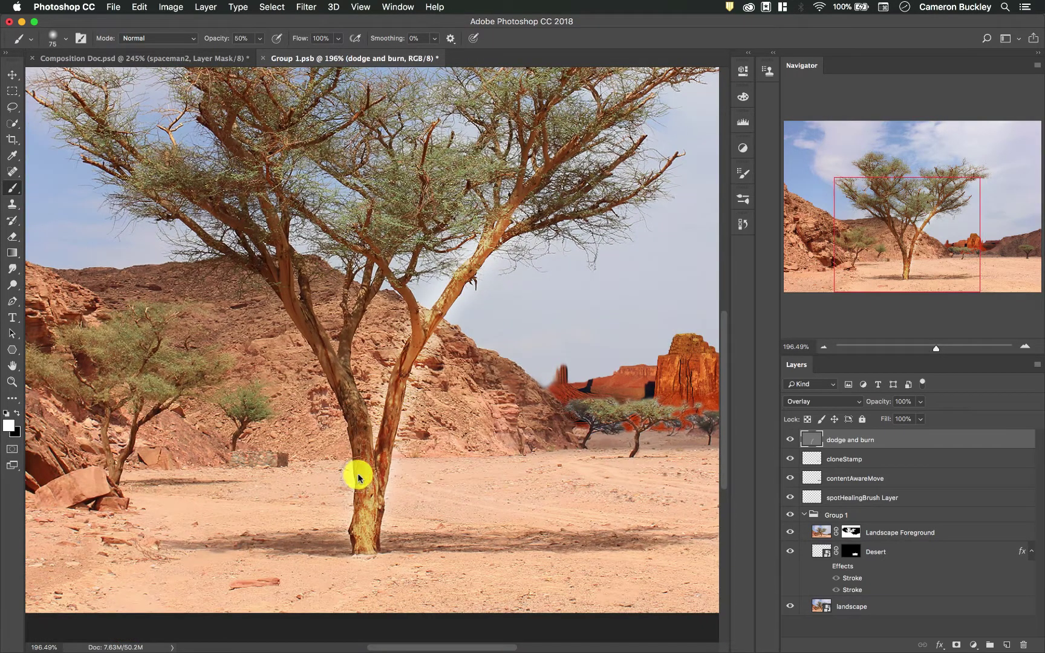
mouse_move(358, 478)
mouse_down()
mouse_move(310, 324)
mouse_move(357, 460)
mouse_move(352, 335)
mouse_move(364, 245)
mouse_up()
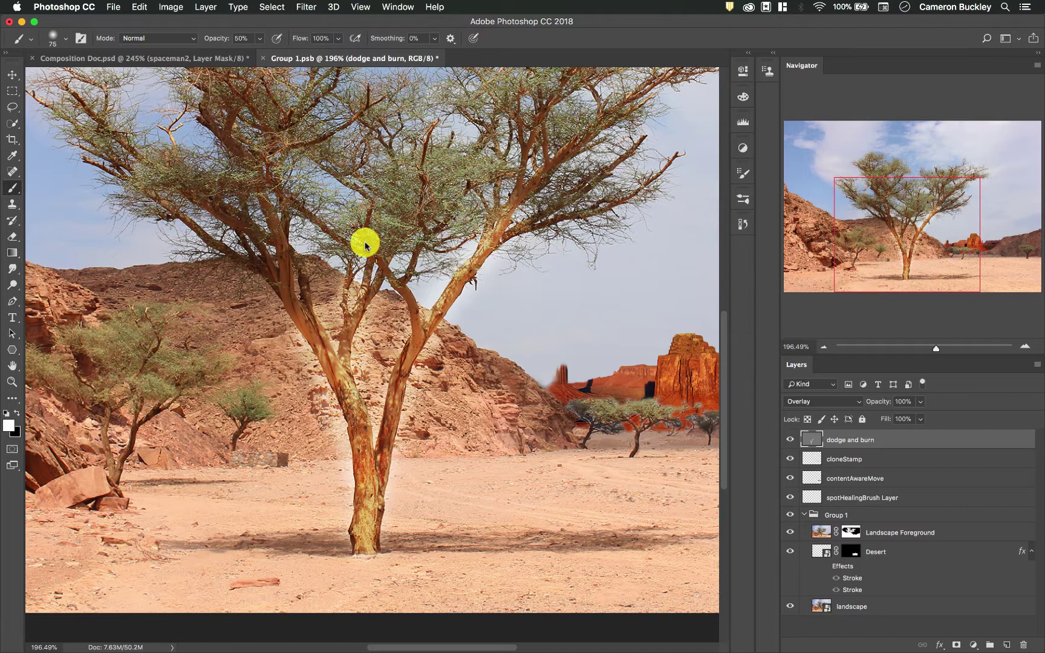
mouse_move(347, 302)
mouse_down()
mouse_move(418, 224)
mouse_move(537, 319)
mouse_up()
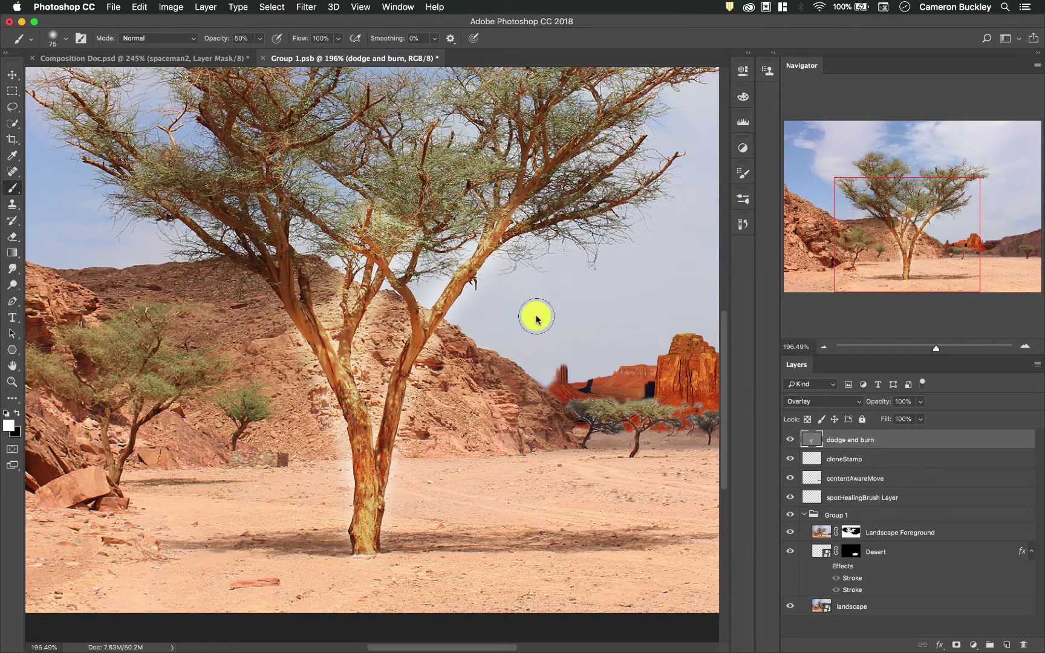
- Undo the 50% strokes, repaint the trunk with a 10%-opacity white stroke, and zoom in
key(super+alt+z)
key(super+alt+z)
mouse_move(259, 38)
mouse_down()
mouse_move(259, 50)
mouse_move(237, 56)
mouse_up()
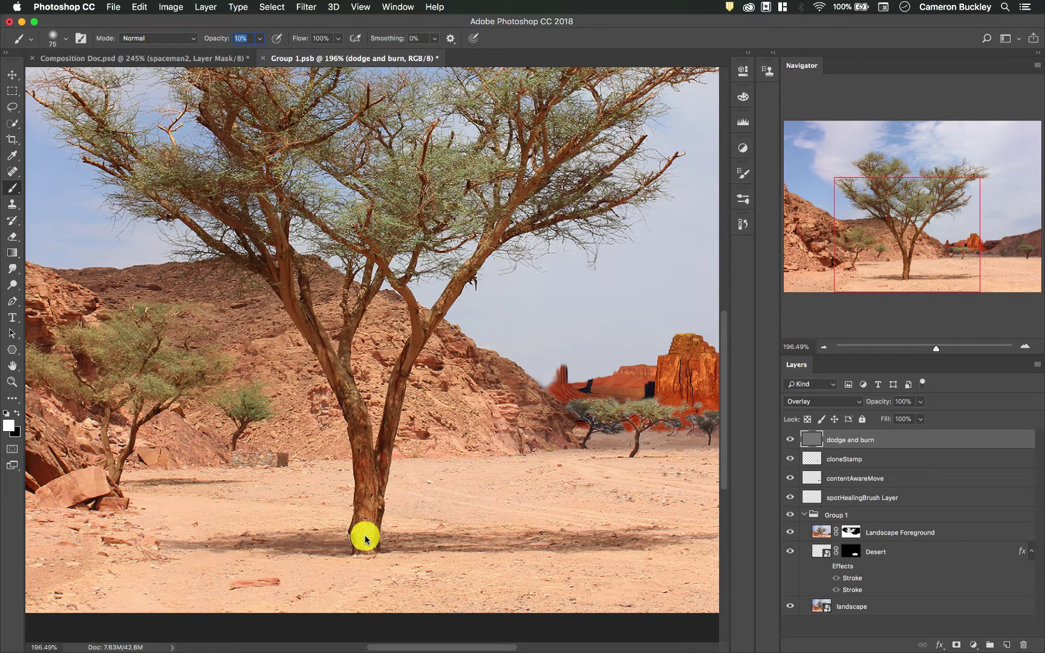
mouse_move(366, 539)
mouse_down()
mouse_move(385, 459)
mouse_move(381, 501)
mouse_move(372, 434)
mouse_move(389, 322)
mouse_move(385, 445)
mouse_move(374, 472)
mouse_move(383, 297)
mouse_move(378, 373)
mouse_move(360, 187)
mouse_move(349, 175)
mouse_move(396, 346)
mouse_move(398, 273)
mouse_move(427, 160)
mouse_move(407, 299)
mouse_move(449, 151)
mouse_up()
scroll(379, 495, up, 6)
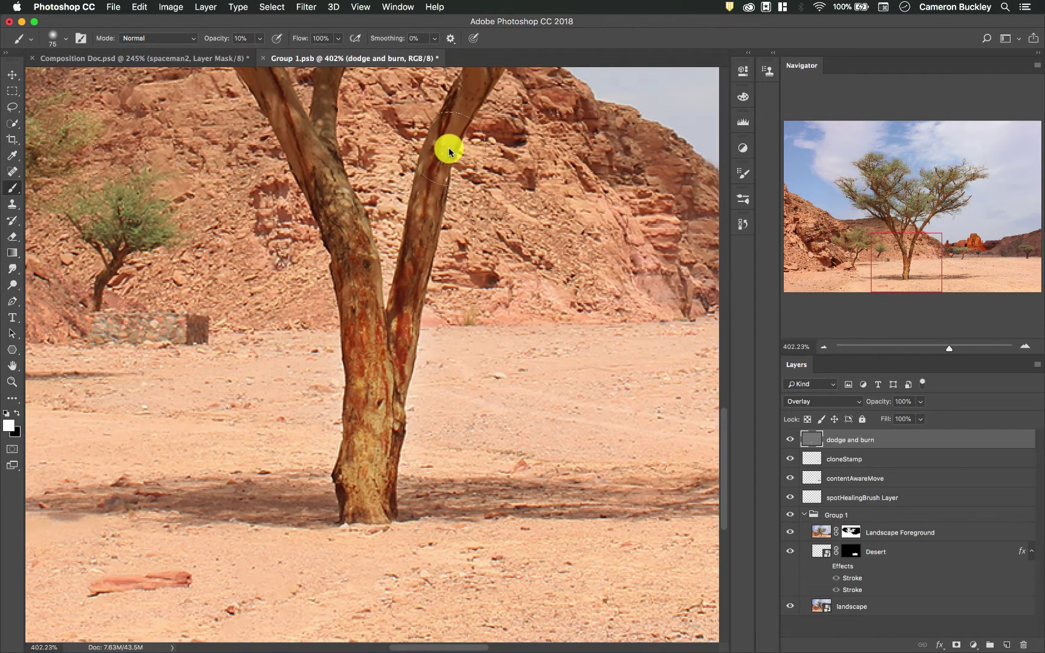
scroll(449, 150, up, 5)
scroll(449, 150, right, 5)
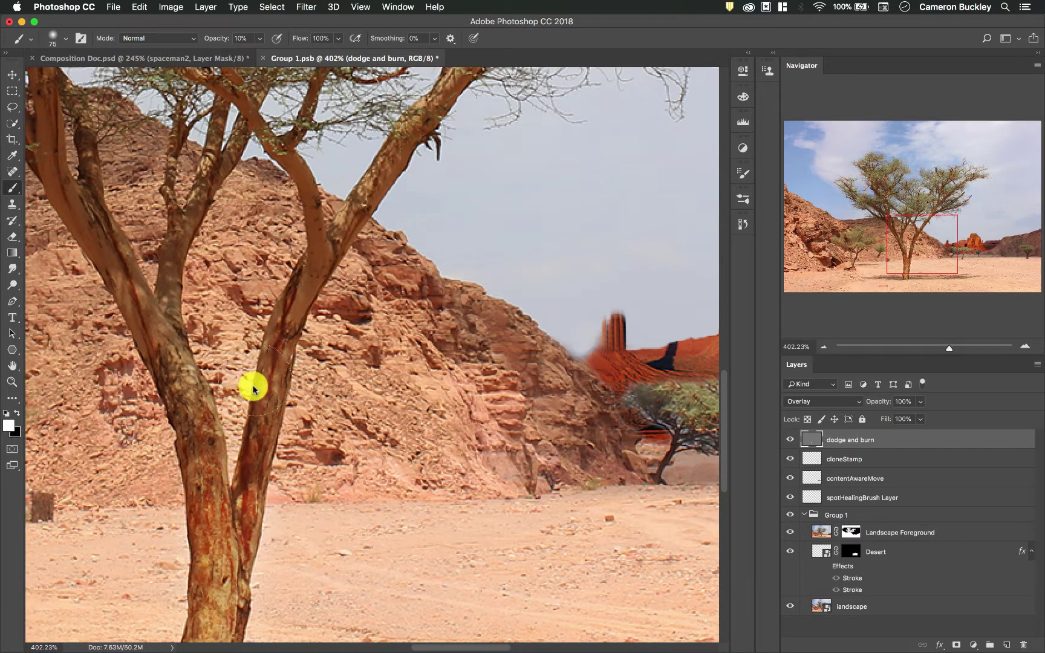
- Darken the lower tree trunk down to its base with the 10% brush
scroll(253, 389, down, 5)
scroll(253, 389, left, 2)
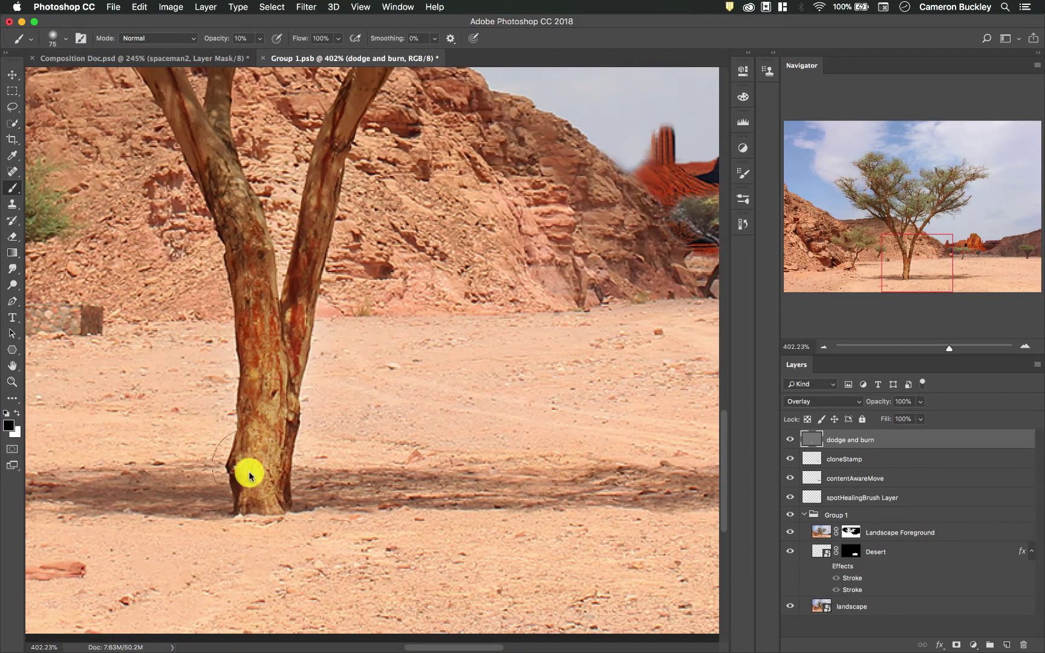
mouse_move(277, 311)
mouse_down()
mouse_move(252, 524)
mouse_move(253, 441)
mouse_move(285, 340)
mouse_move(243, 238)
mouse_move(236, 489)
mouse_move(237, 446)
mouse_move(317, 277)
mouse_move(283, 488)
mouse_move(287, 427)
mouse_move(355, 253)
mouse_move(306, 351)
mouse_move(278, 564)
mouse_move(281, 511)
mouse_move(360, 359)
mouse_move(281, 469)
mouse_move(416, 275)
mouse_move(375, 350)
mouse_move(455, 194)
mouse_move(498, 156)
mouse_up()
- Darken the large rock beside the small tree with two soft strokes
scroll(305, 352, up, 10)
scroll(316, 432, down, 5)
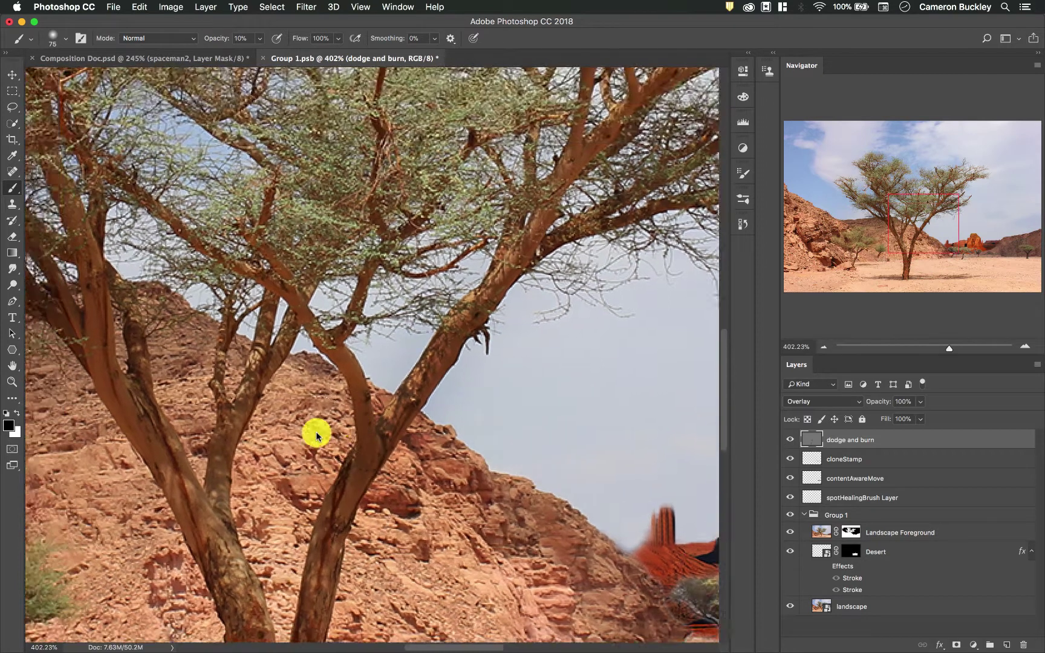
scroll(315, 431, left, 3)
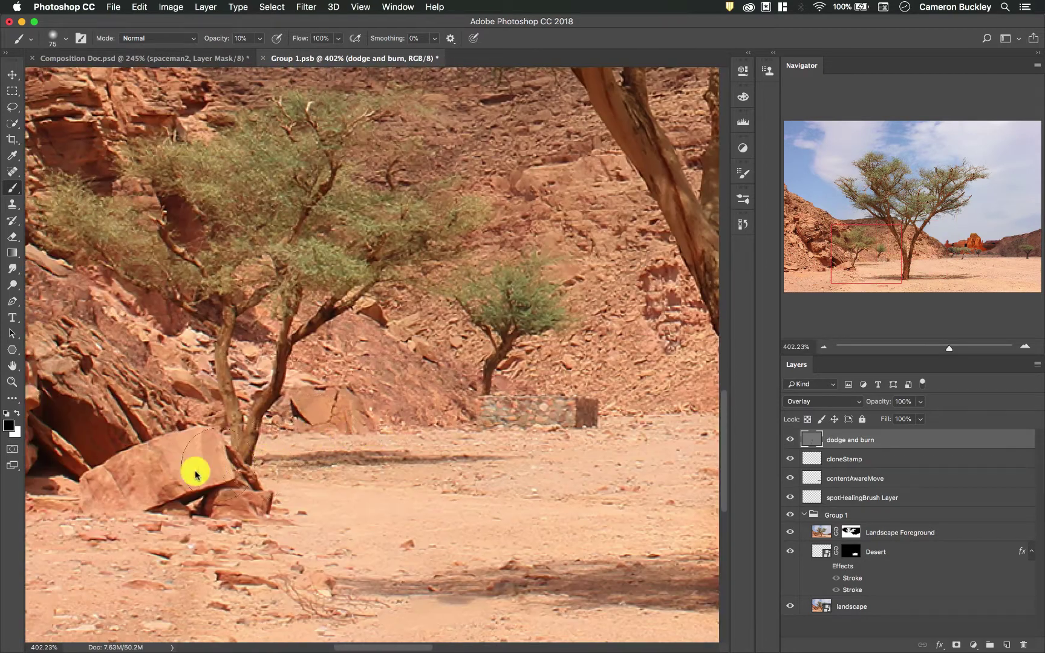
drag(189, 474, 110, 498)
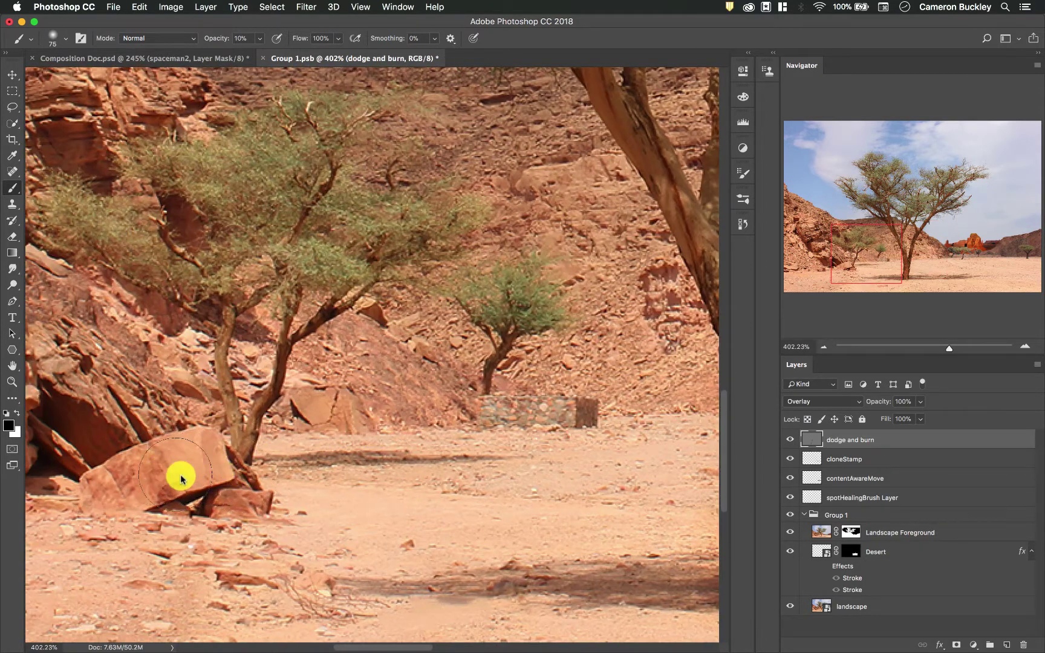
mouse_move(181, 479)
mouse_down()
mouse_move(231, 484)
mouse_move(108, 470)
mouse_move(217, 474)
mouse_move(134, 467)
mouse_move(185, 467)
mouse_move(227, 485)
mouse_move(147, 483)
mouse_move(203, 481)
mouse_move(134, 476)
mouse_move(258, 499)
mouse_move(131, 478)
mouse_move(163, 478)
mouse_move(244, 496)
mouse_move(125, 491)
mouse_move(268, 509)
mouse_move(105, 468)
mouse_move(231, 472)
mouse_move(262, 488)
mouse_move(140, 485)
mouse_move(233, 490)
mouse_up()
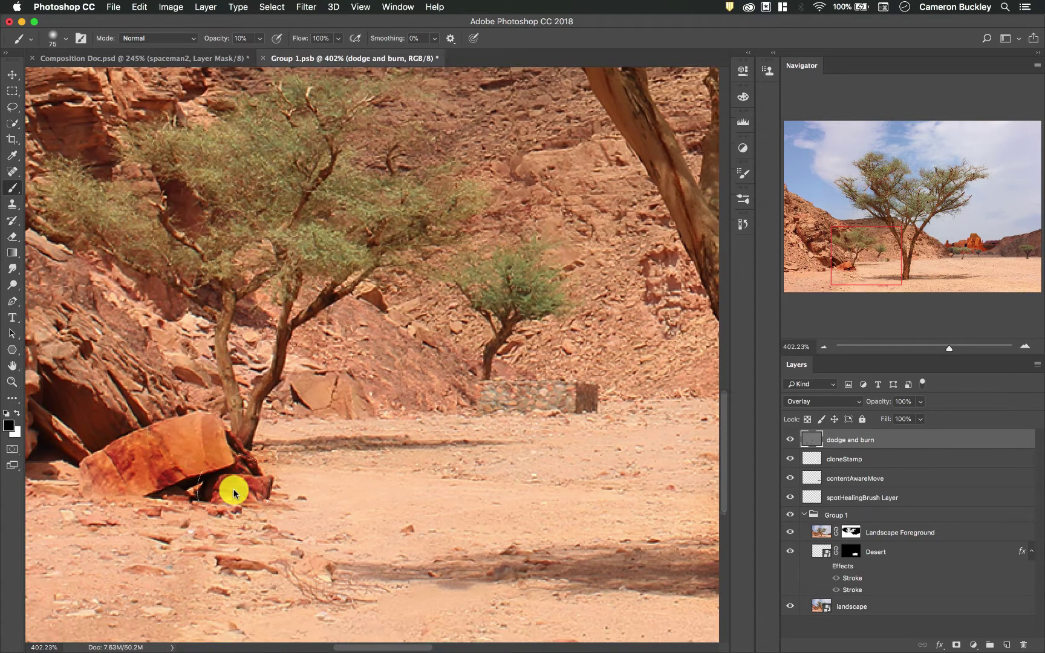
scroll(233, 491, right, 10)
- Slightly darken the top of the red mesa with the 10% black brush
scroll(233, 493, right, 5)
scroll(226, 488, left, 4)
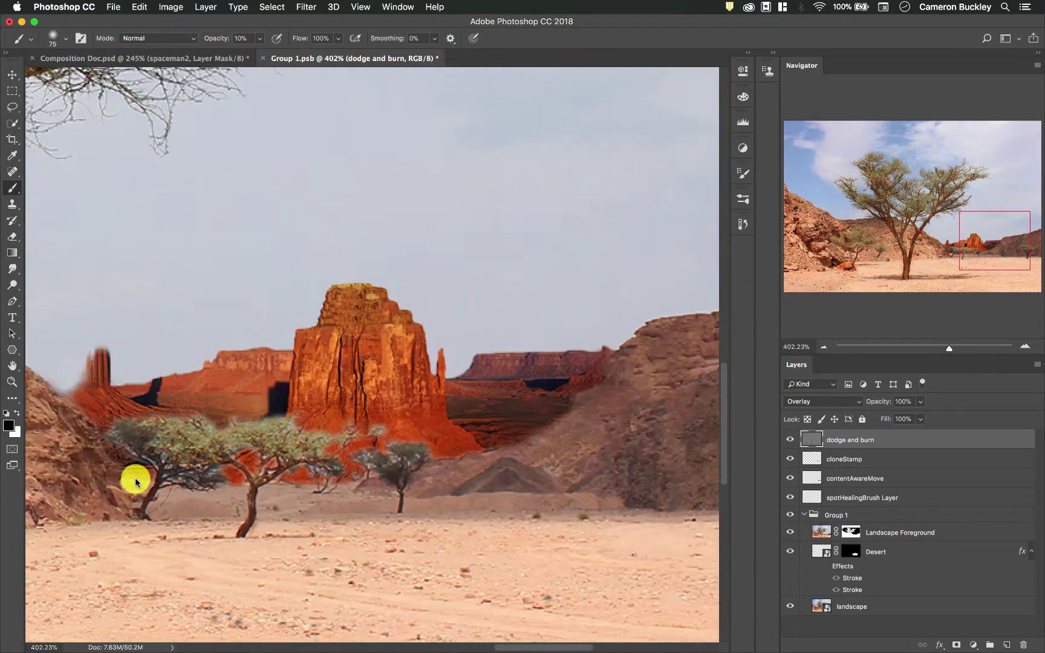
scroll(136, 478, up, 5)
mouse_move(434, 348)
mouse_down()
mouse_move(421, 379)
mouse_move(512, 343)
mouse_move(484, 311)
mouse_move(459, 315)
mouse_move(454, 341)
mouse_move(478, 291)
mouse_move(451, 417)
mouse_move(455, 346)
mouse_move(436, 361)
mouse_move(500, 343)
mouse_move(451, 411)
mouse_move(465, 342)
mouse_move(436, 364)
mouse_move(489, 338)
mouse_move(439, 417)
mouse_move(481, 394)
mouse_move(482, 356)
mouse_move(451, 398)
mouse_move(518, 348)
mouse_move(491, 343)
mouse_move(311, 379)
mouse_up()
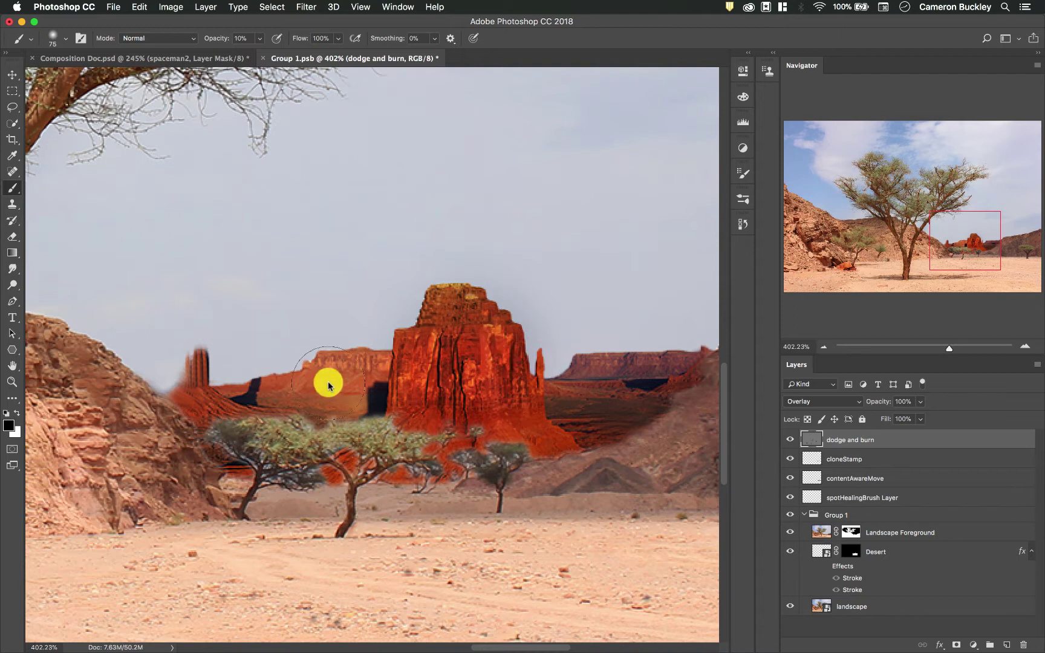
- Swap the paint colour to white and brighten the face of the mesa
key(x)
click(79, 436)
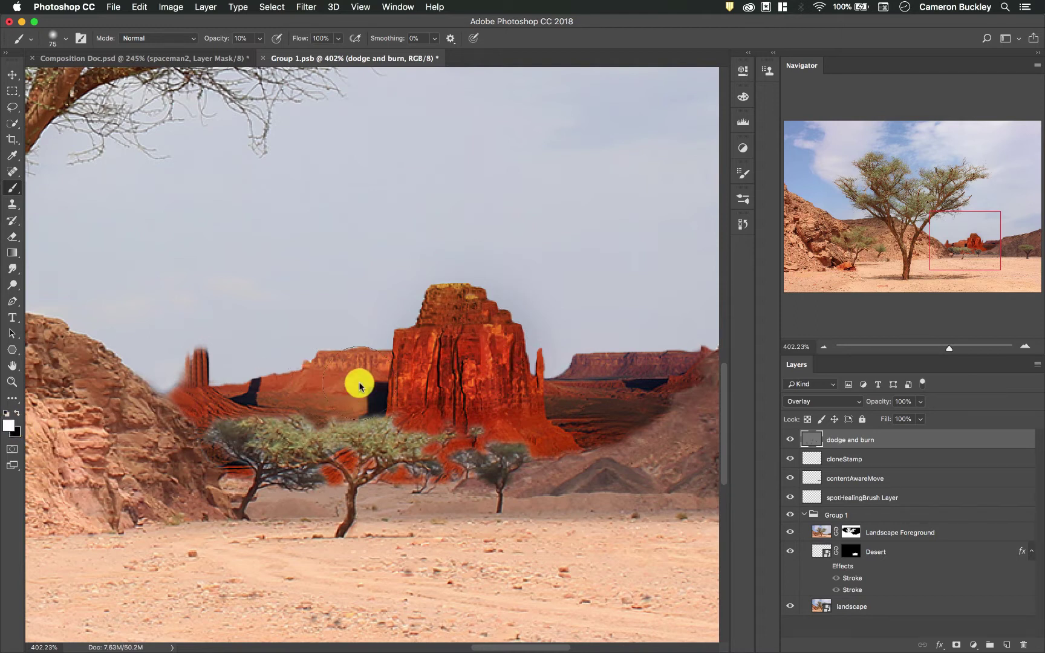
mouse_move(470, 321)
mouse_down()
mouse_move(427, 409)
mouse_move(457, 341)
mouse_move(532, 433)
mouse_up()
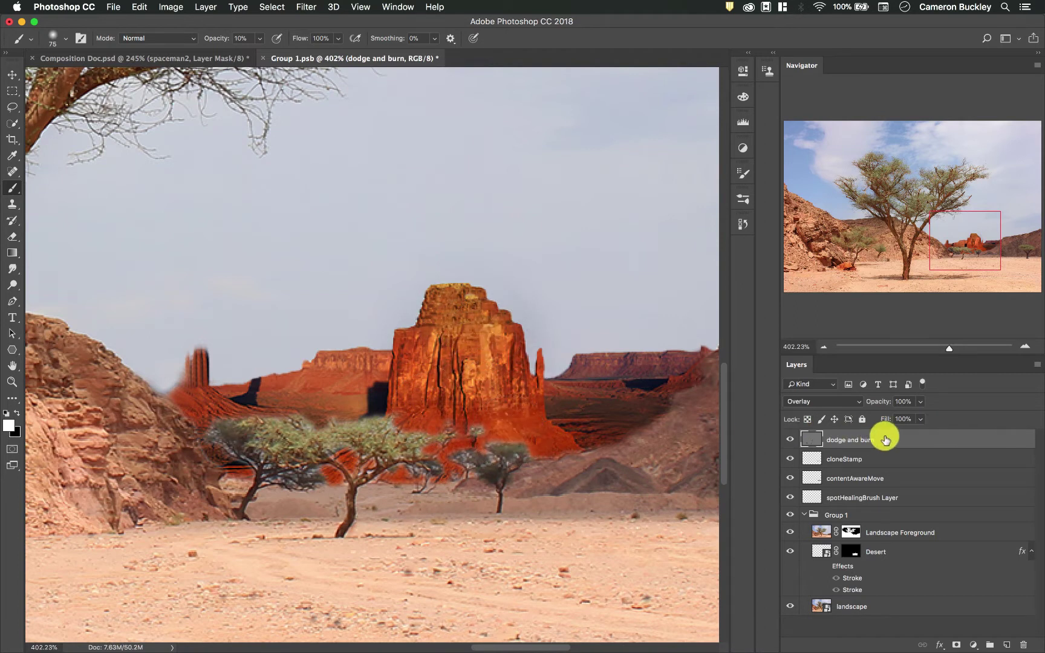
click(858, 402)
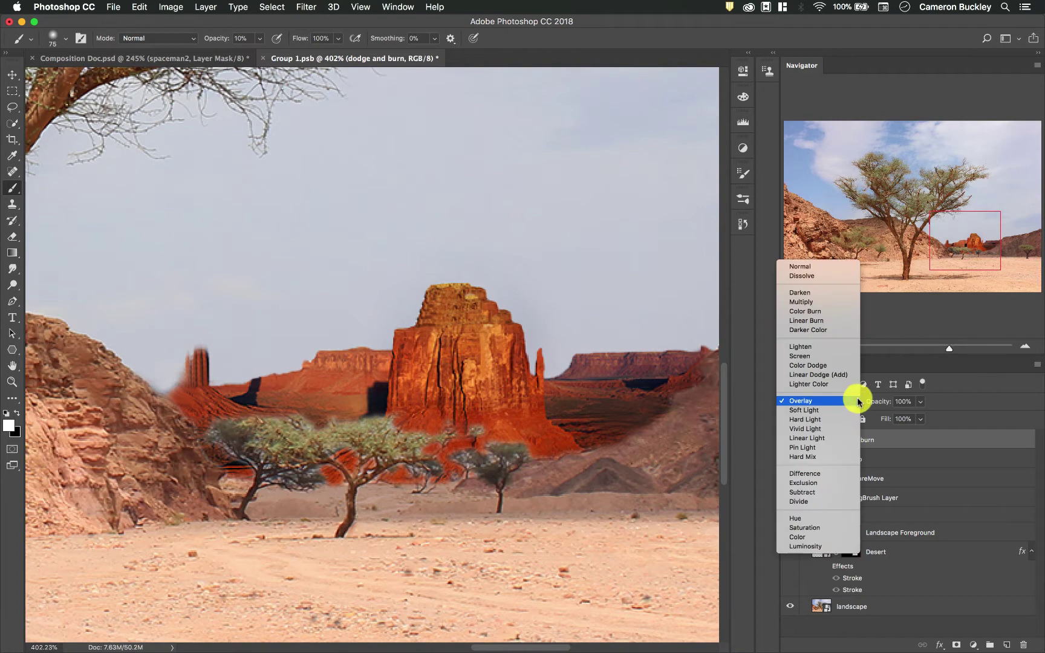
click(847, 402)
click(834, 446)
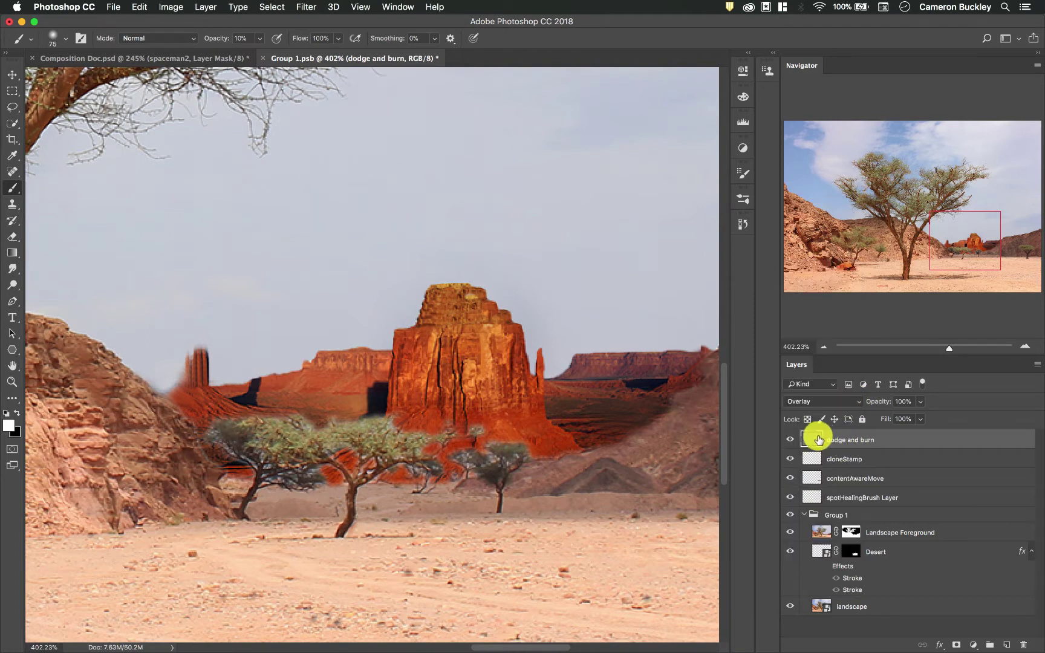
click(852, 401)
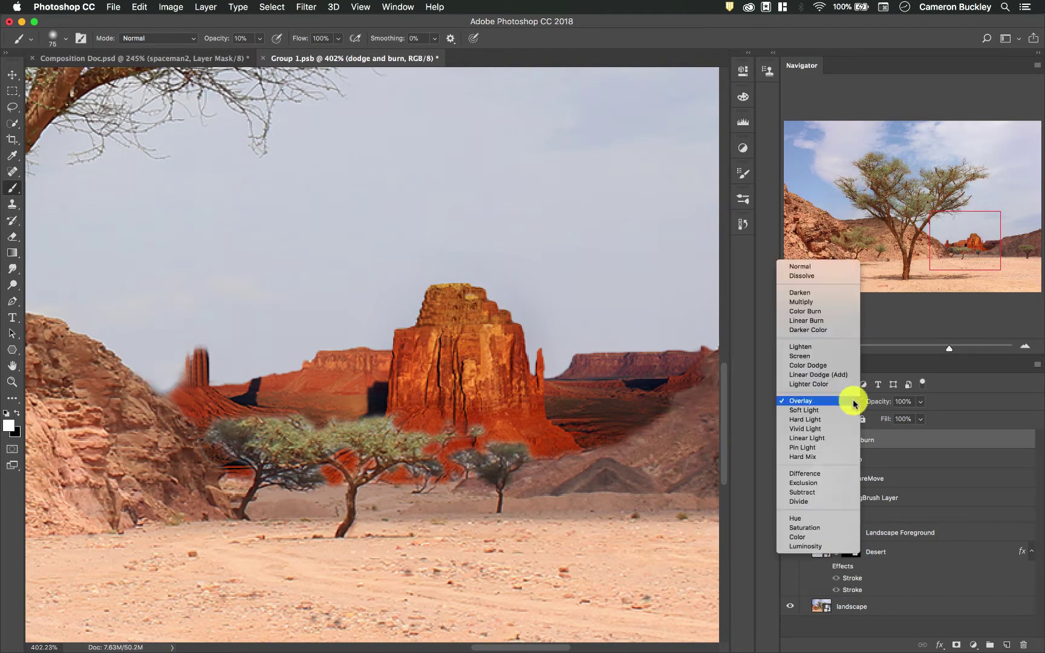
click(837, 270)
scroll(533, 402, left, 15)
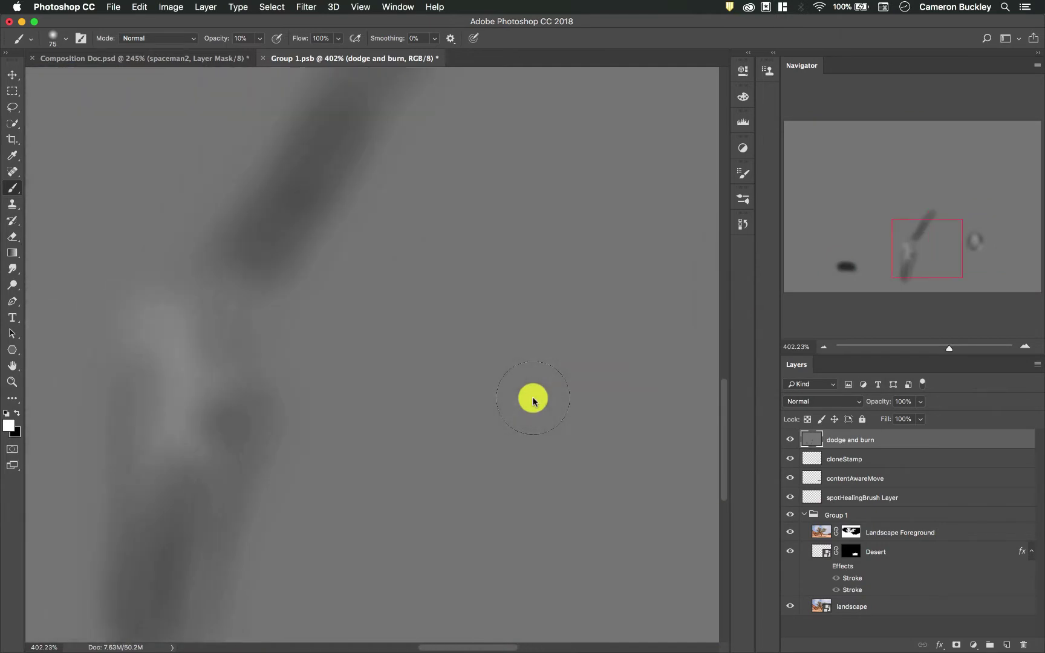
scroll(533, 401, down, 2)
scroll(533, 402, down, 6)
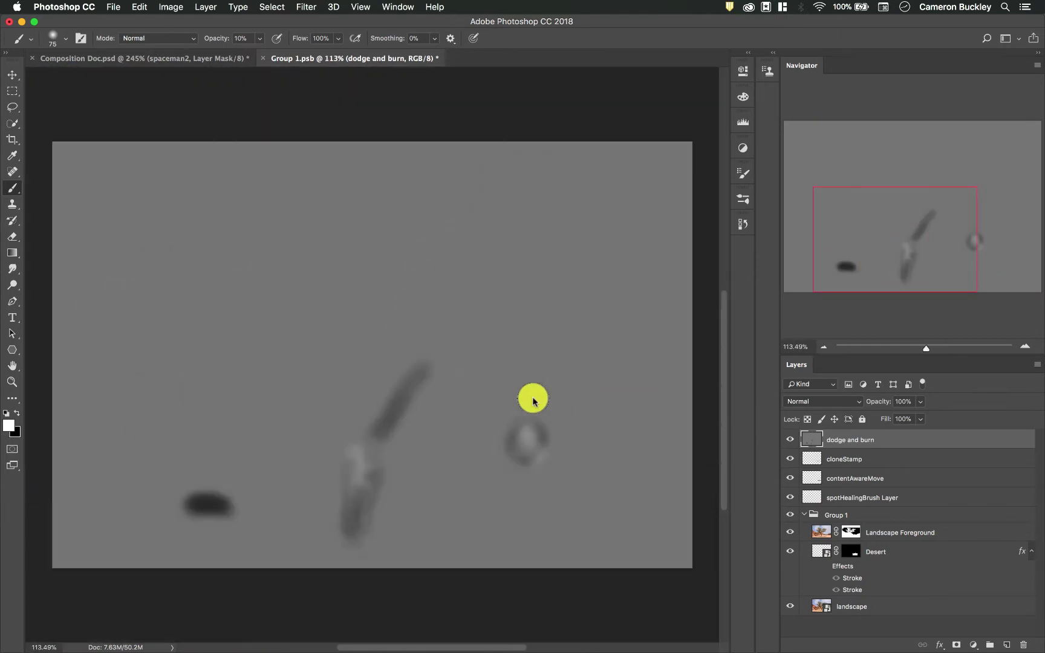
click(856, 401)
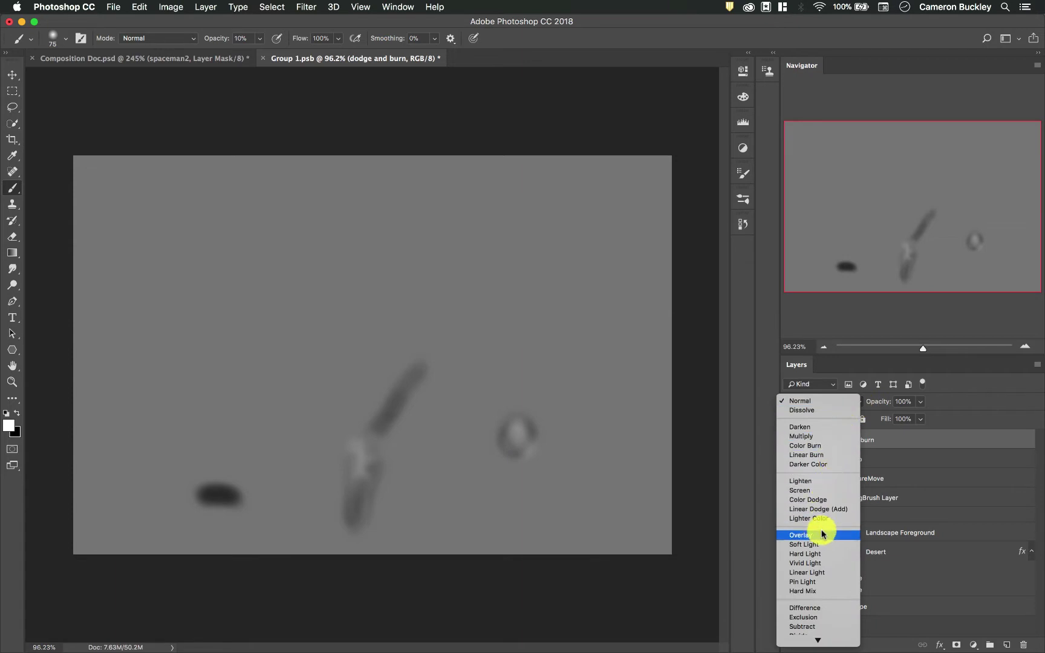
click(814, 535)
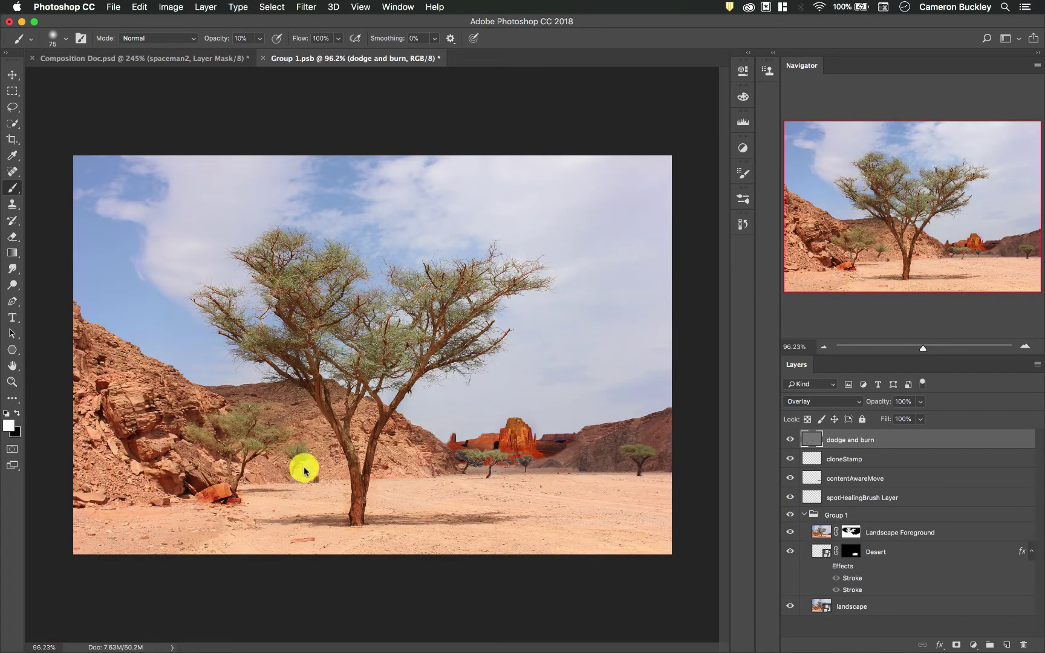
scroll(284, 448, up, 4)
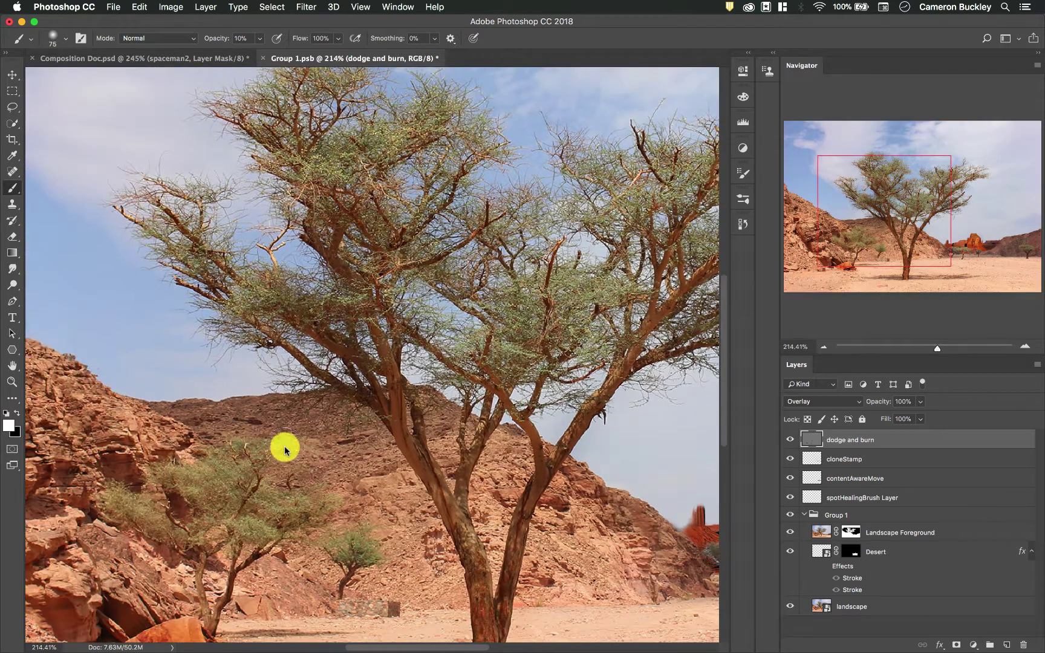